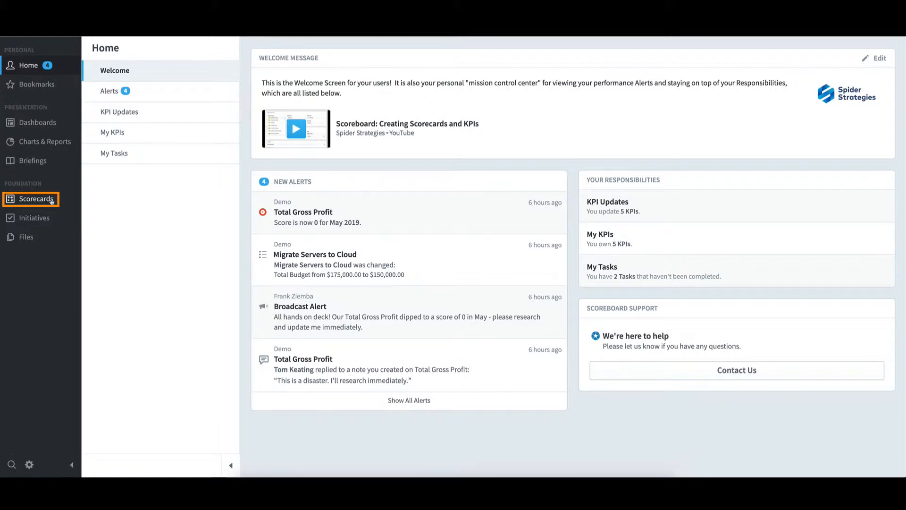
# Step: Open the scorecards area and examine the organization hierarchy under Mobileworld Inc., including the Sales, US and East Coast branches
pyautogui.click(51, 201)
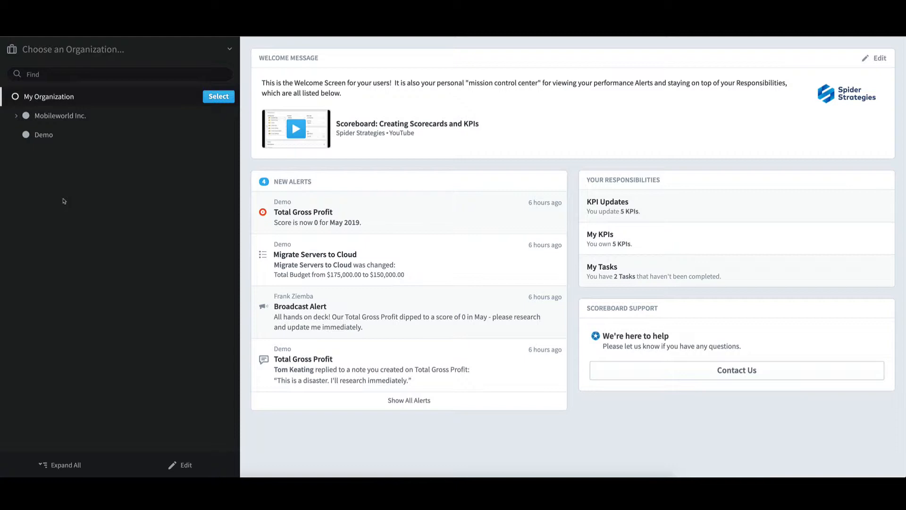
pyautogui.click(17, 117)
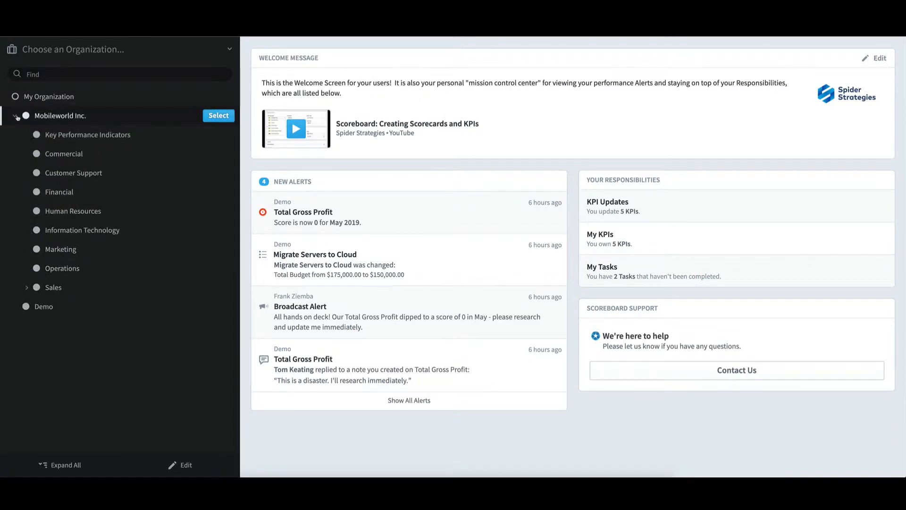
pyautogui.click(17, 117)
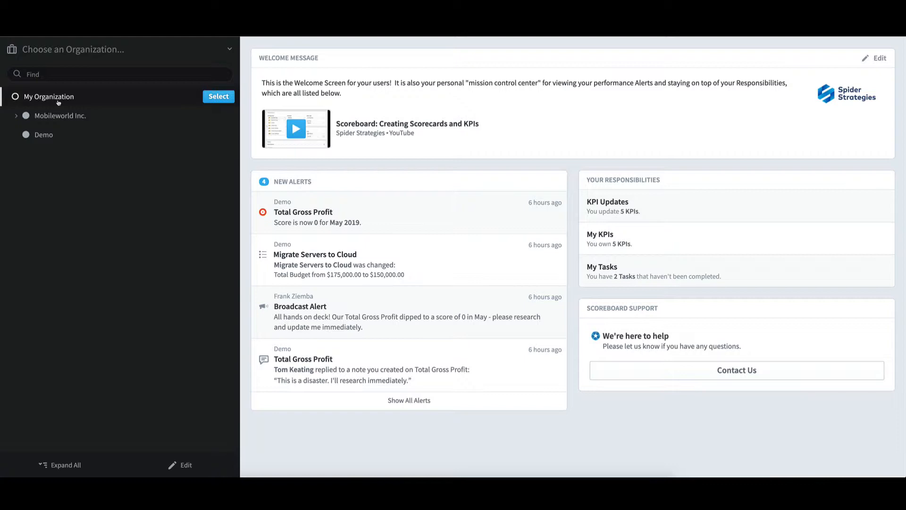
pyautogui.click(33, 118)
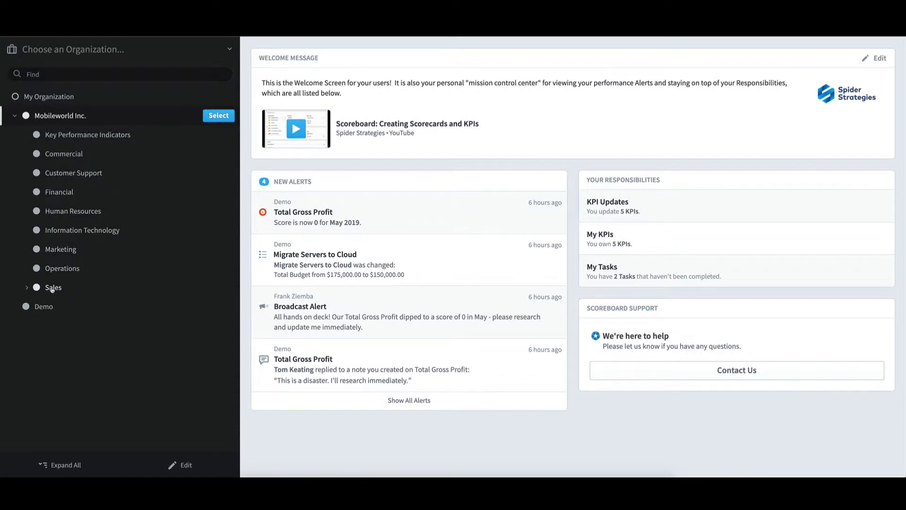
pyautogui.click(26, 288)
pyautogui.click(37, 306)
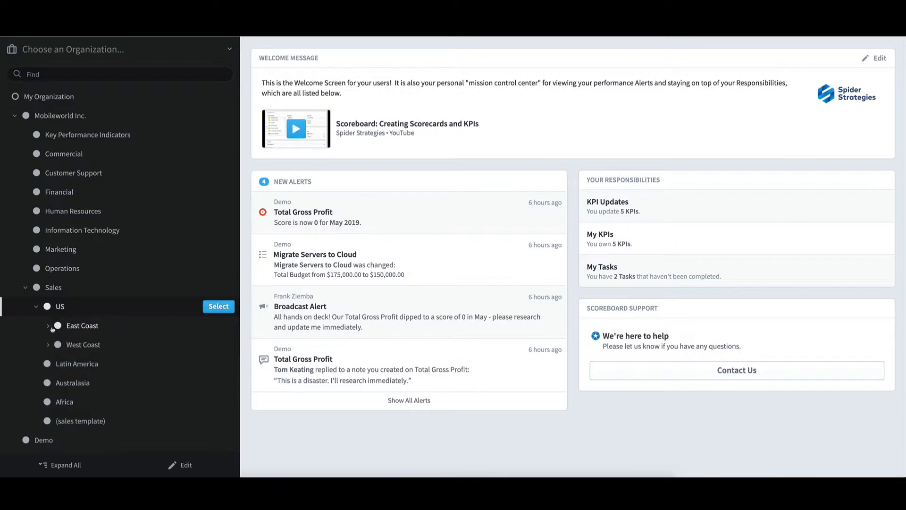
pyautogui.click(49, 326)
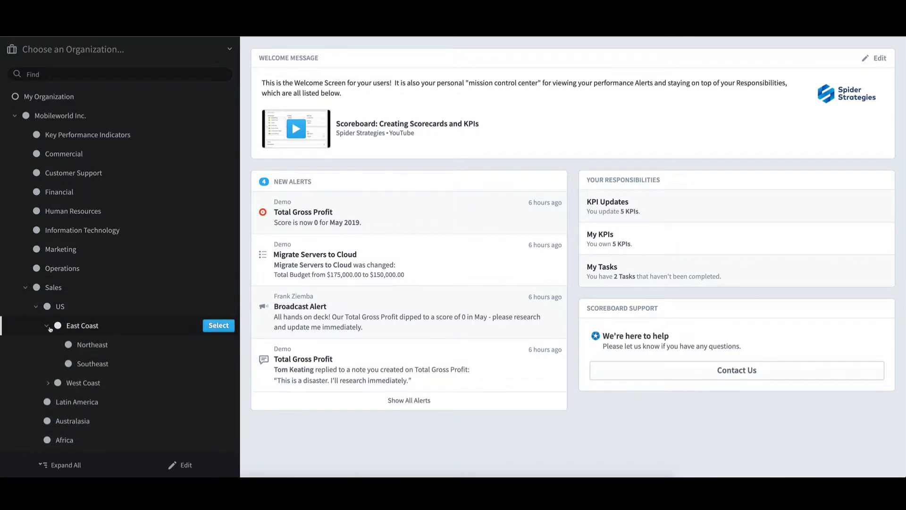
pyautogui.click(27, 288)
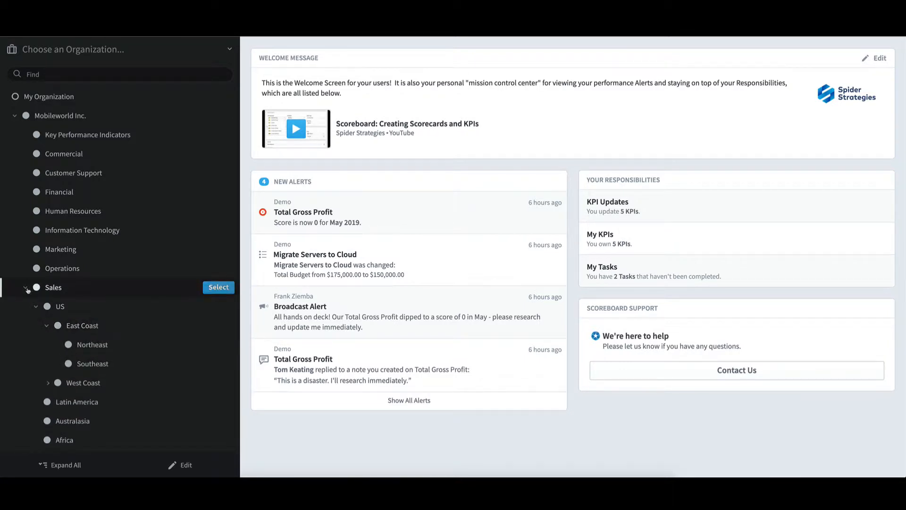
# Step: Open the Mobileworld Inc. organization's scorecard and expand its Financial area down to the items under Increase Revenue
pyautogui.click(73, 193)
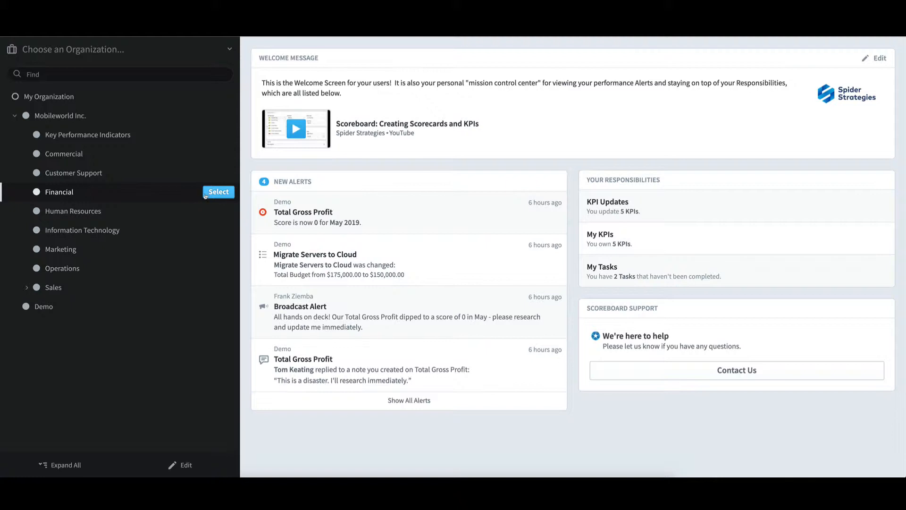
pyautogui.click(84, 118)
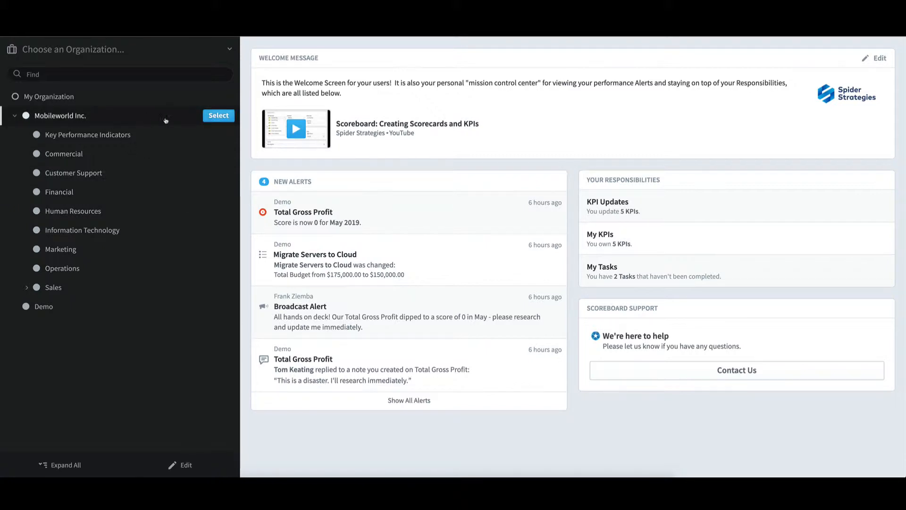
pyautogui.click(218, 116)
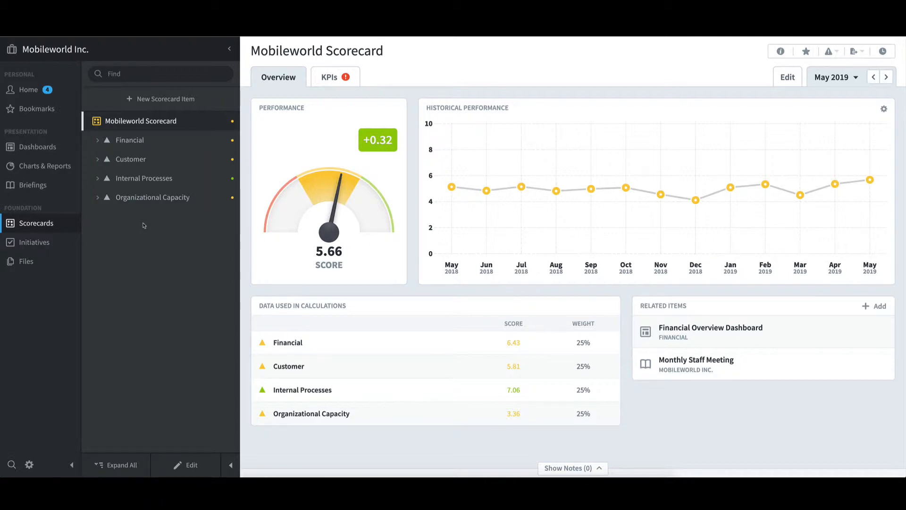
pyautogui.click(98, 142)
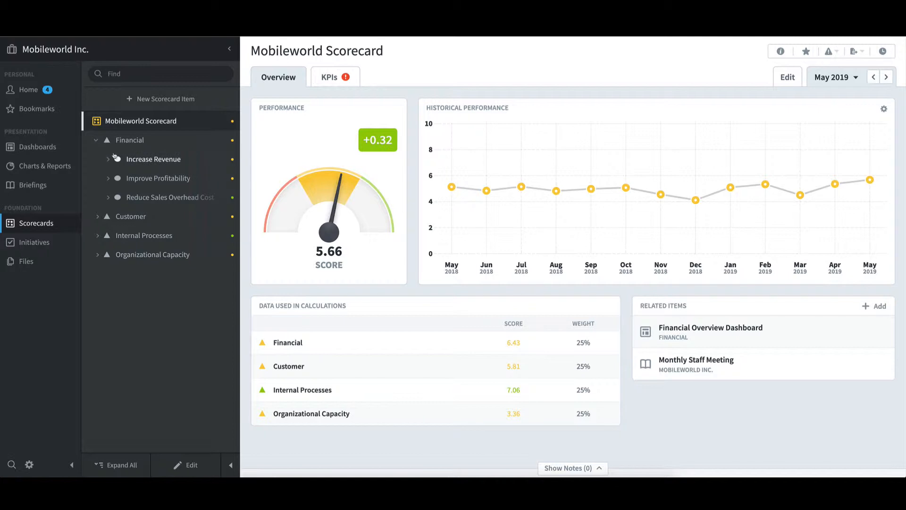
pyautogui.click(107, 160)
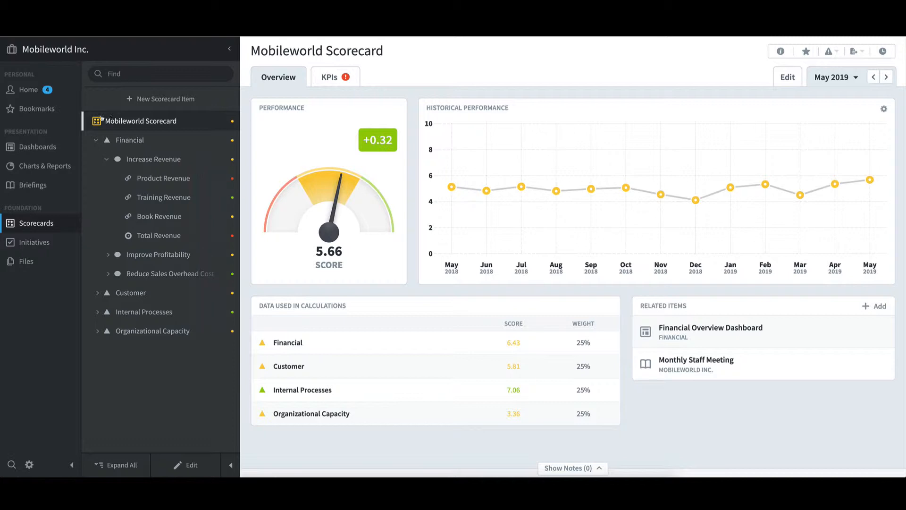
# Step: Add a new organization named Training under Mobileworld Inc. and finish editing the organization tree
pyautogui.click(82, 53)
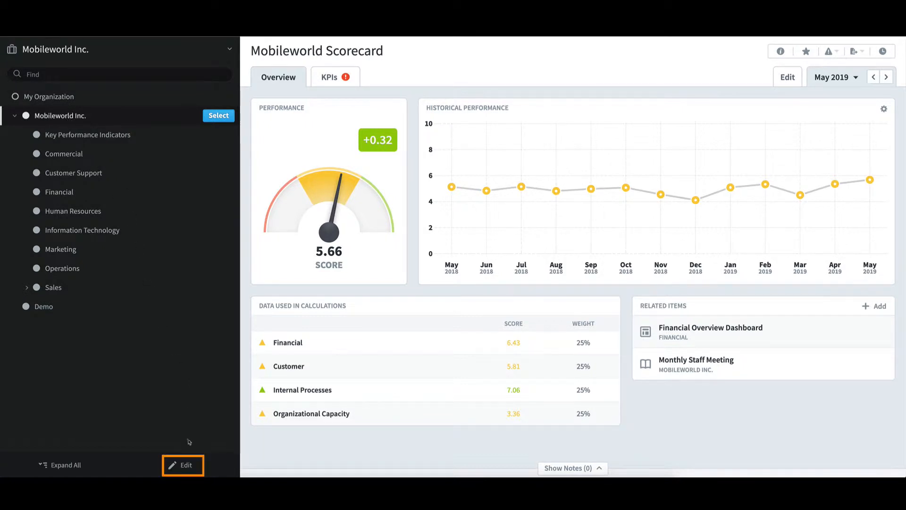
pyautogui.click(186, 466)
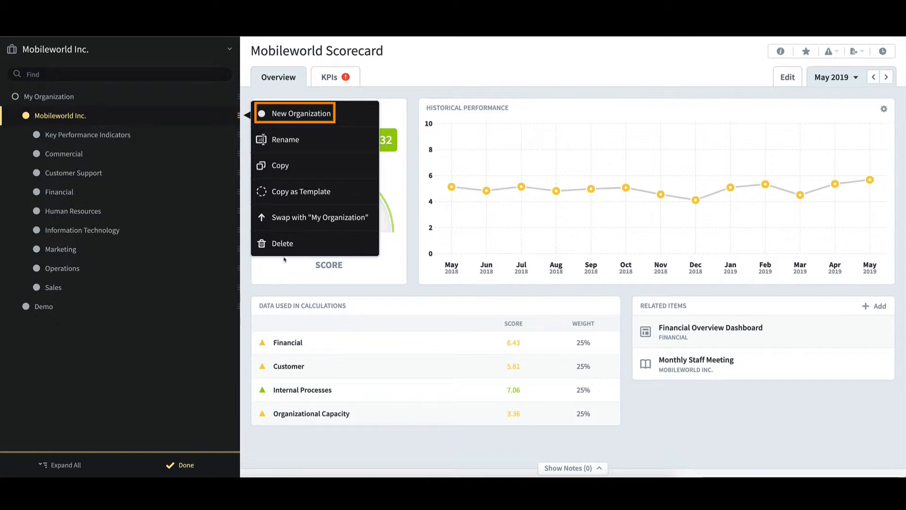
pyautogui.click(332, 115)
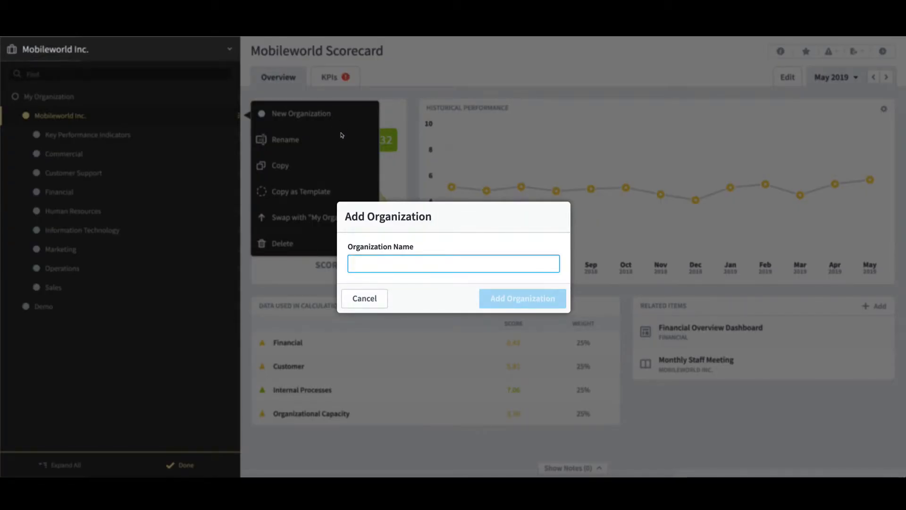
pyautogui.write('Training')
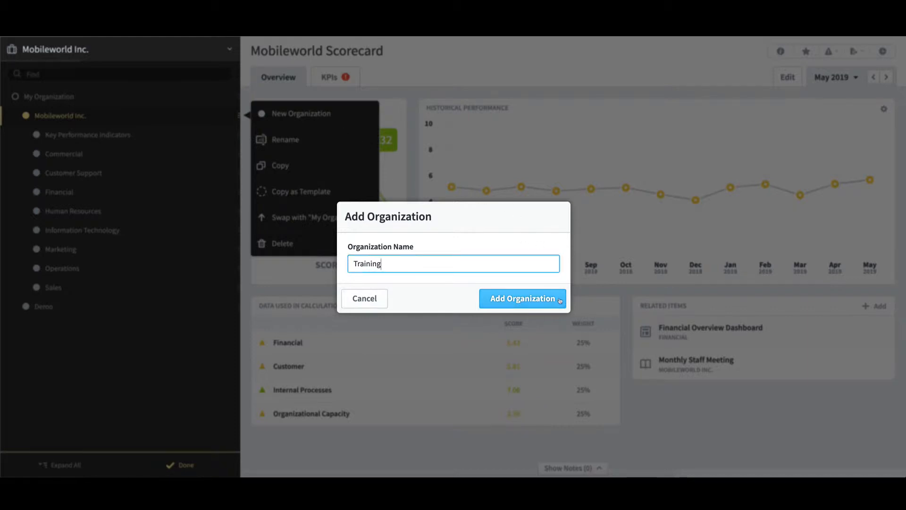
pyautogui.click(560, 299)
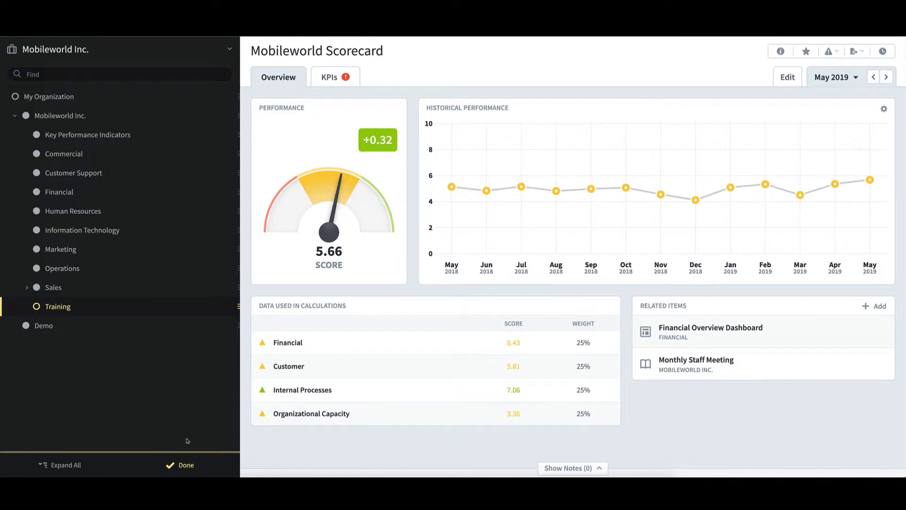
pyautogui.click(186, 466)
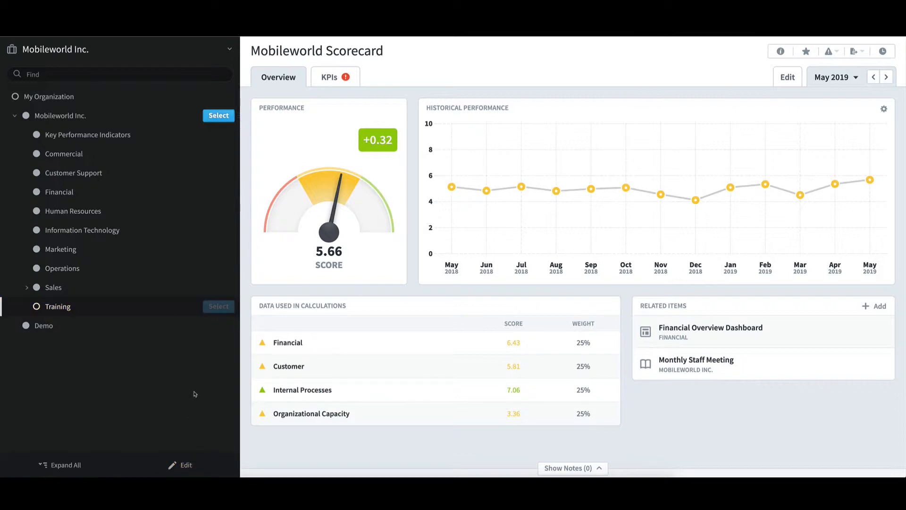
# Step: Switch to the Training organization and create a scorecard named Training in it
pyautogui.click(217, 307)
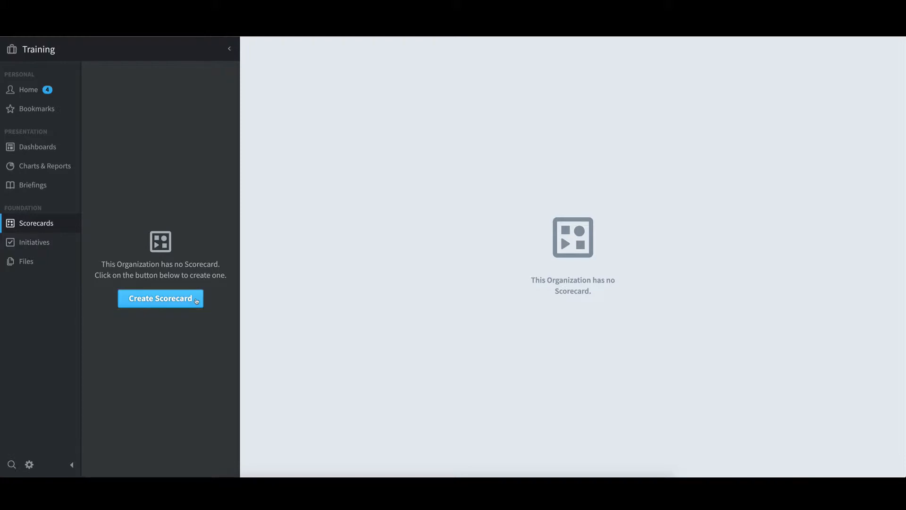
pyautogui.click(197, 300)
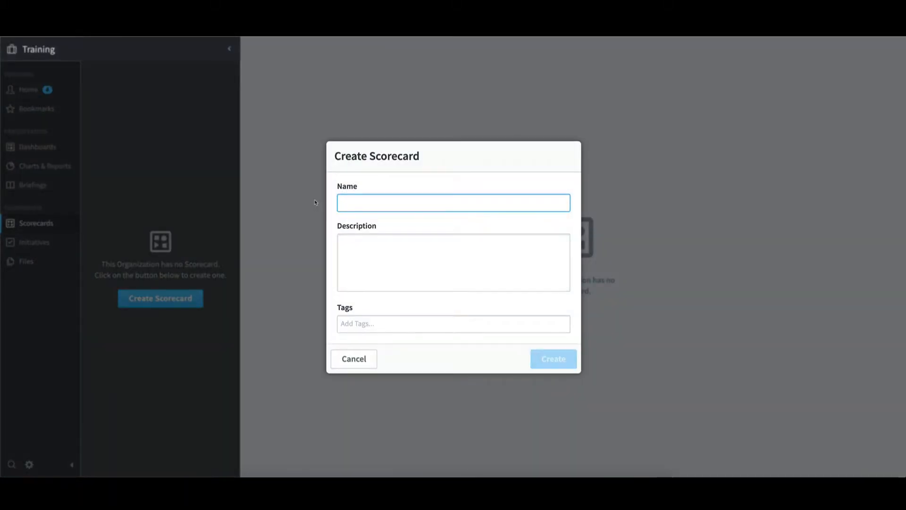
pyautogui.write('Training')
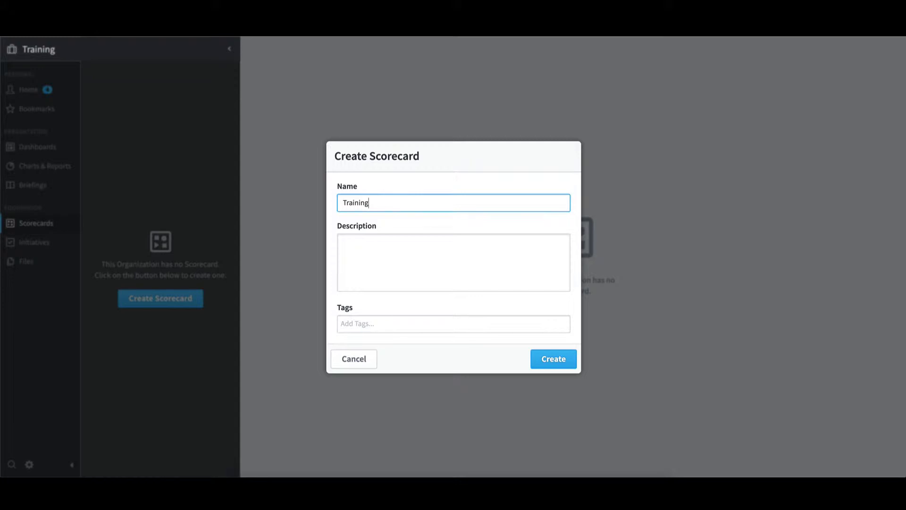
pyautogui.click(570, 357)
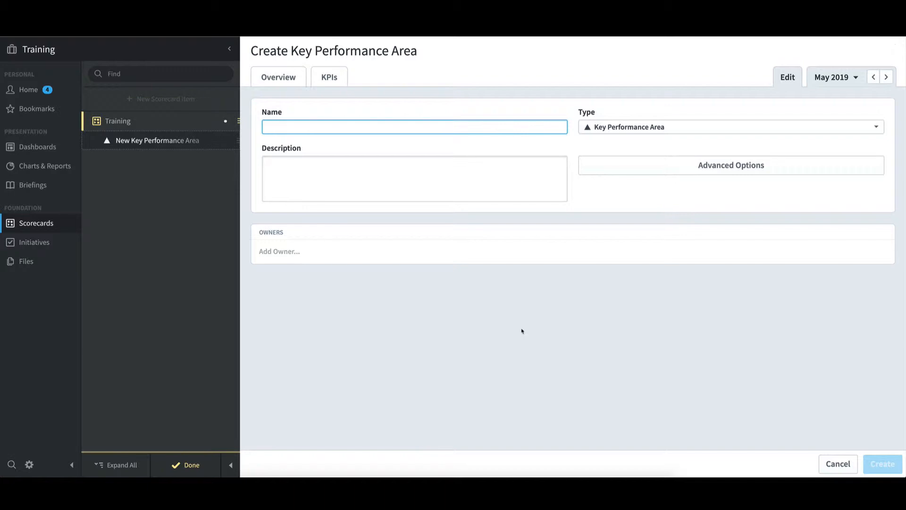
# Step: Create a scorecard item named Financial in the Training scorecard, with Key Performance Area as its type
pyautogui.write('Financial')
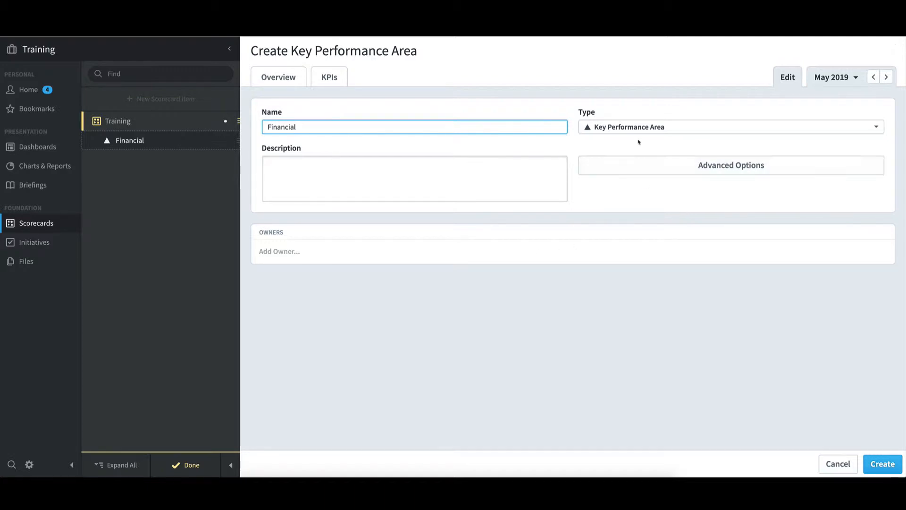
pyautogui.click(654, 127)
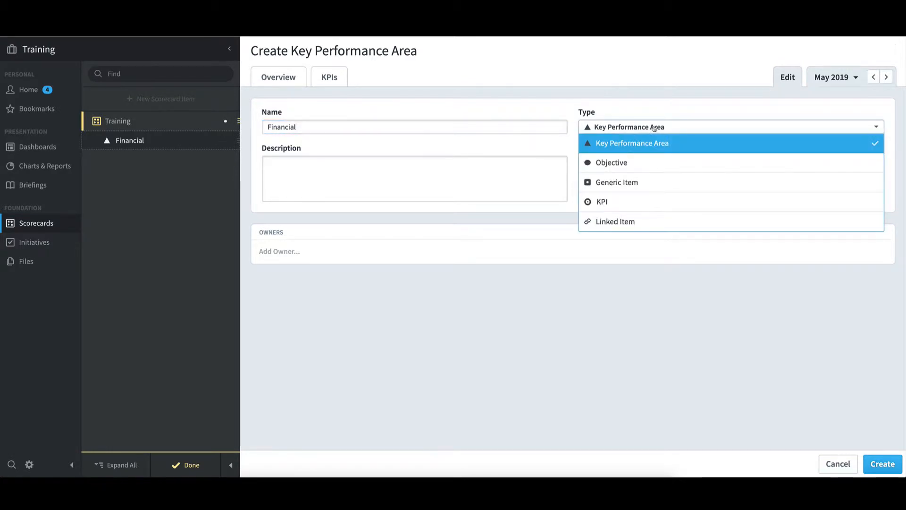
pyautogui.click(654, 127)
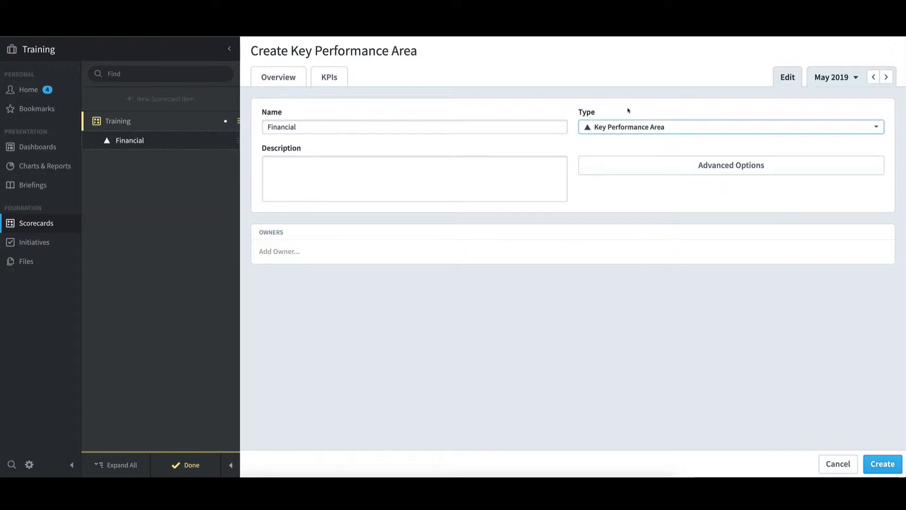
pyautogui.click(897, 464)
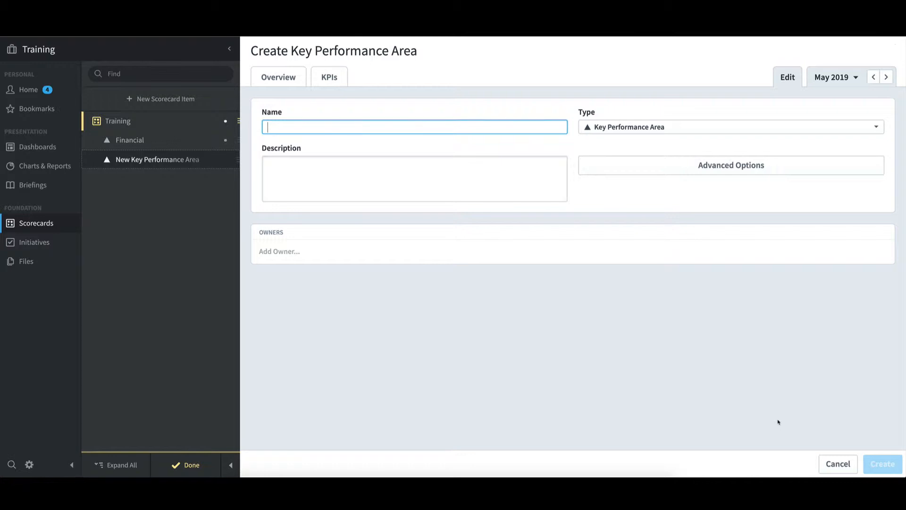
# Step: Create a second key performance area named Customer in the Training scorecard
pyautogui.write('C')
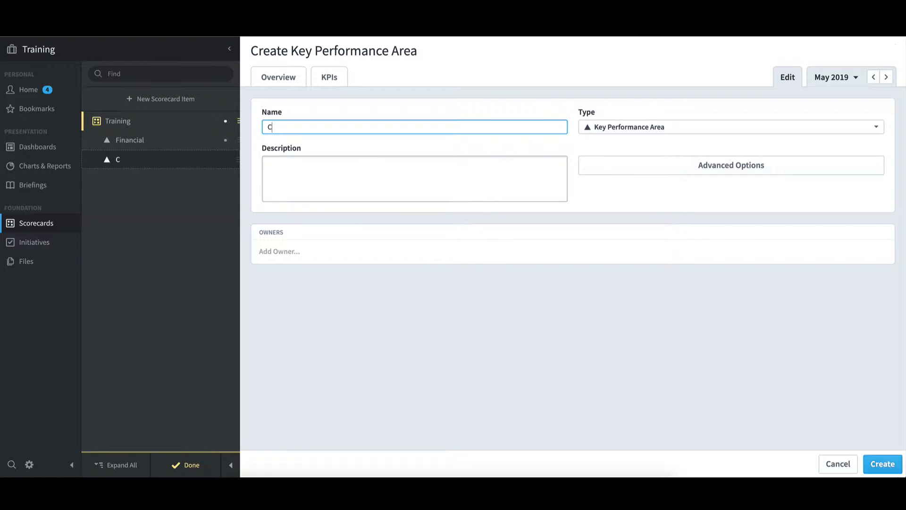
pyautogui.write('i')
pyautogui.press('BackSpace')
pyautogui.write('ustpme')
pyautogui.press('BackSpace')
pyautogui.press('BackSpace')
pyautogui.press('BackSpace')
pyautogui.write('omer')
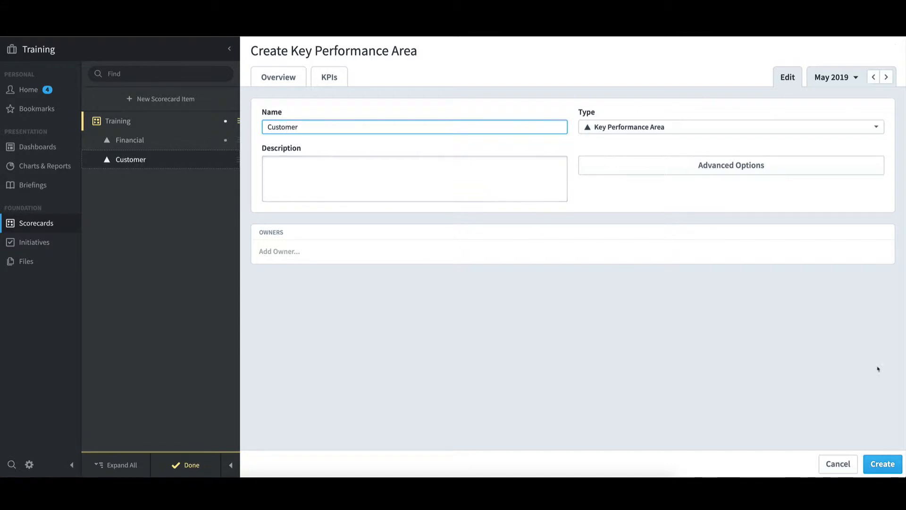
pyautogui.click(883, 464)
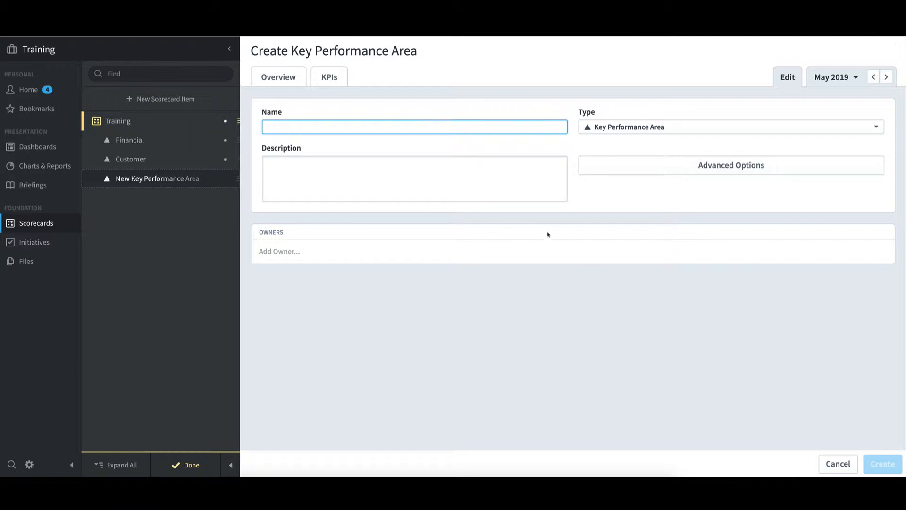
# Step: Create an objective named Increase Revenue under the Financial key performance area, with Objective as its type
pyautogui.click(132, 160)
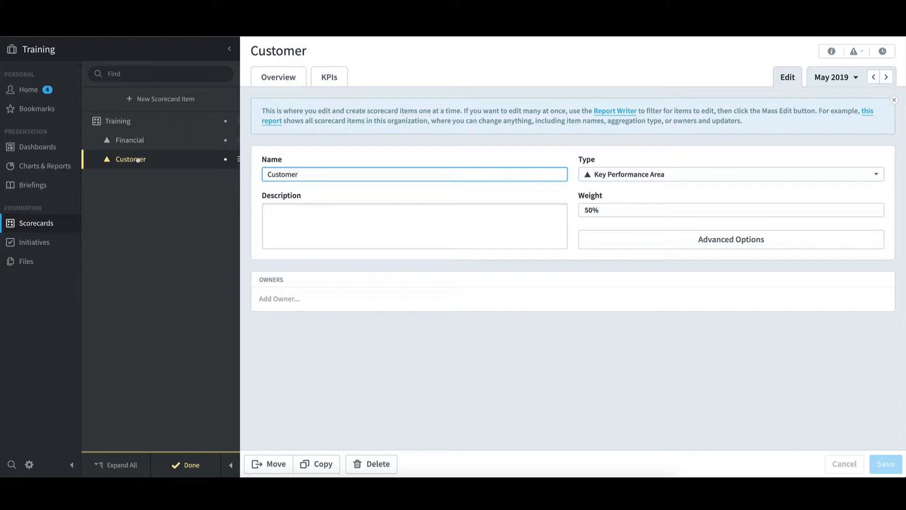
pyautogui.click(137, 141)
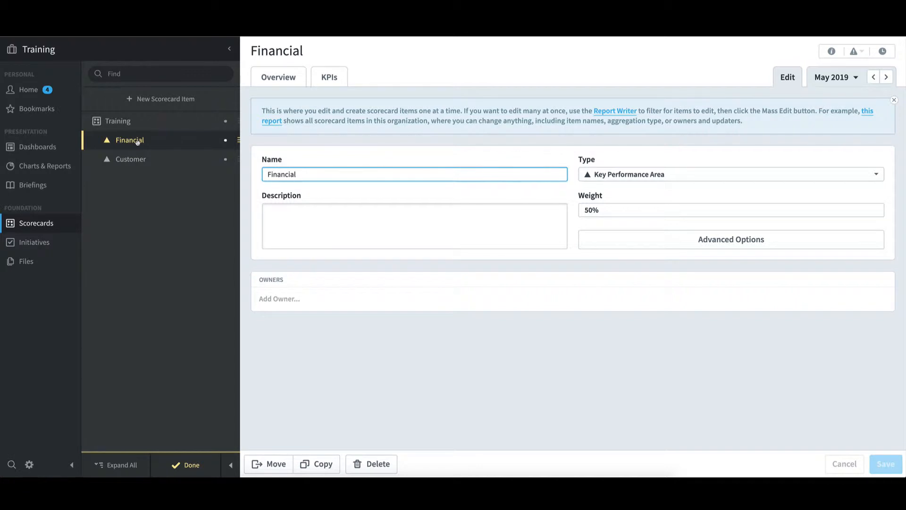
pyautogui.click(194, 100)
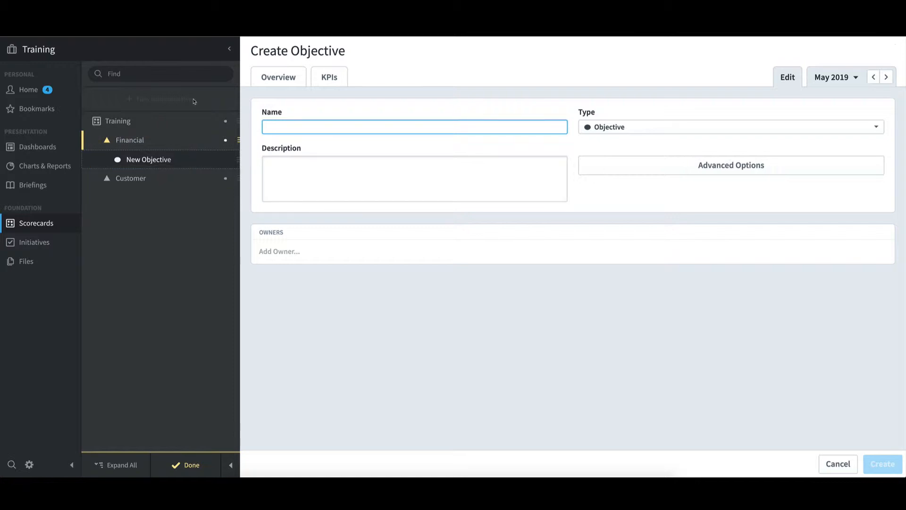
pyautogui.click(268, 127)
pyautogui.write('In')
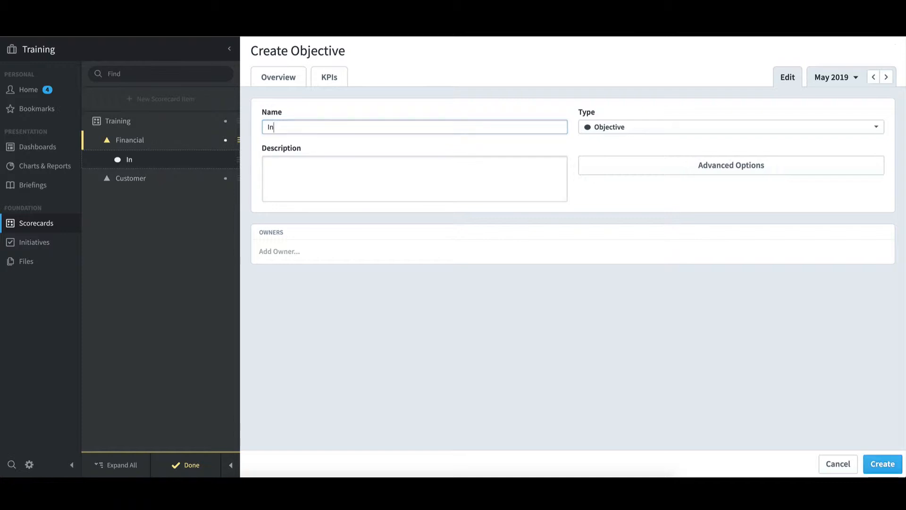
pyautogui.write('crease Revenue')
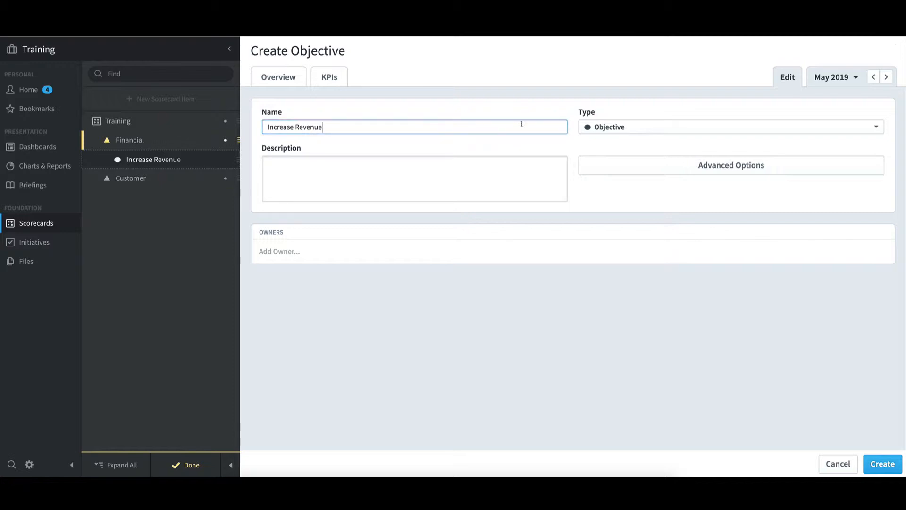
pyautogui.click(613, 128)
pyautogui.click(614, 128)
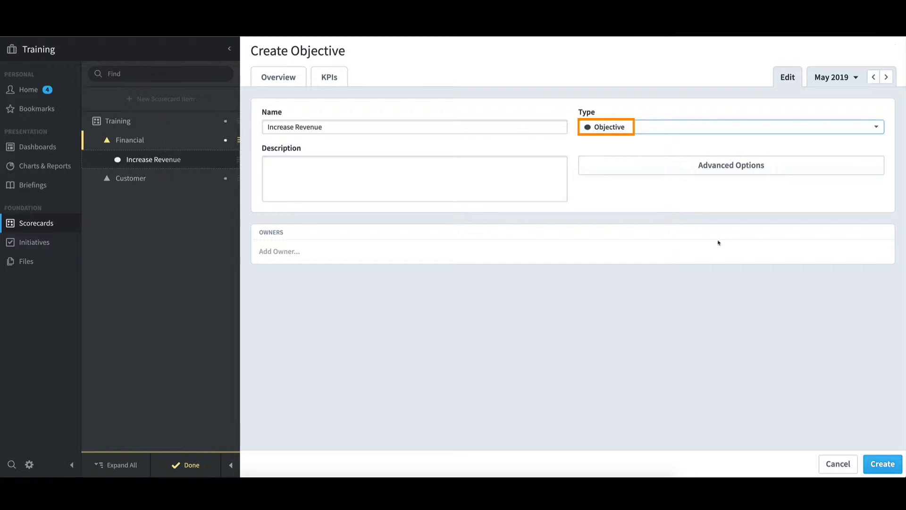
pyautogui.click(881, 464)
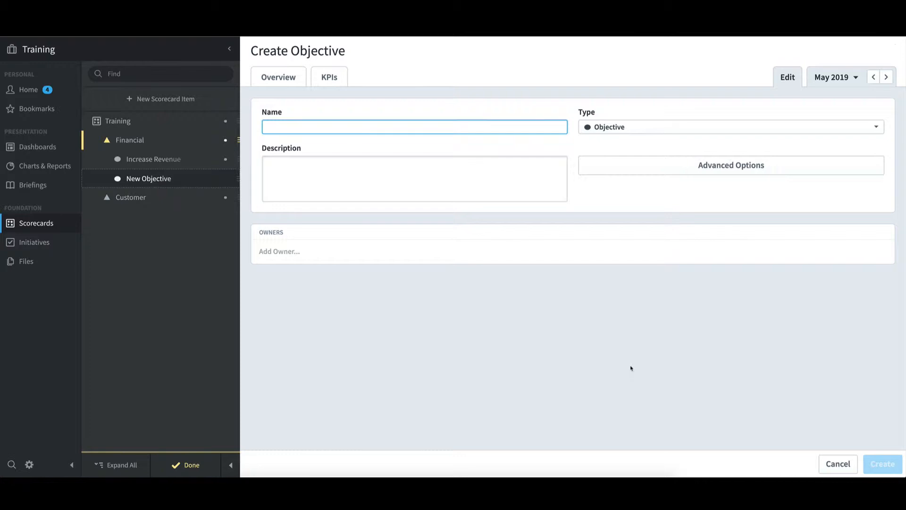
# Step: Start a new KPI named Product Revenue under the Increase Revenue objective
pyautogui.click(170, 163)
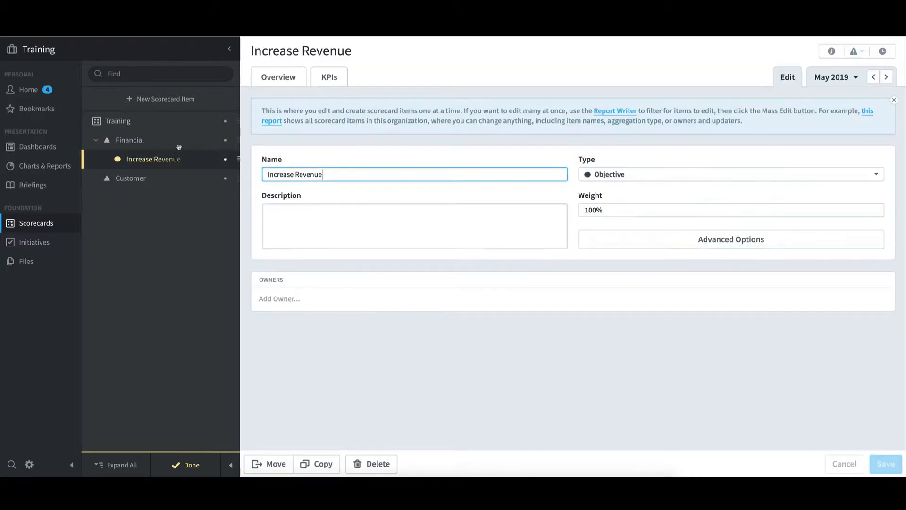
pyautogui.click(192, 100)
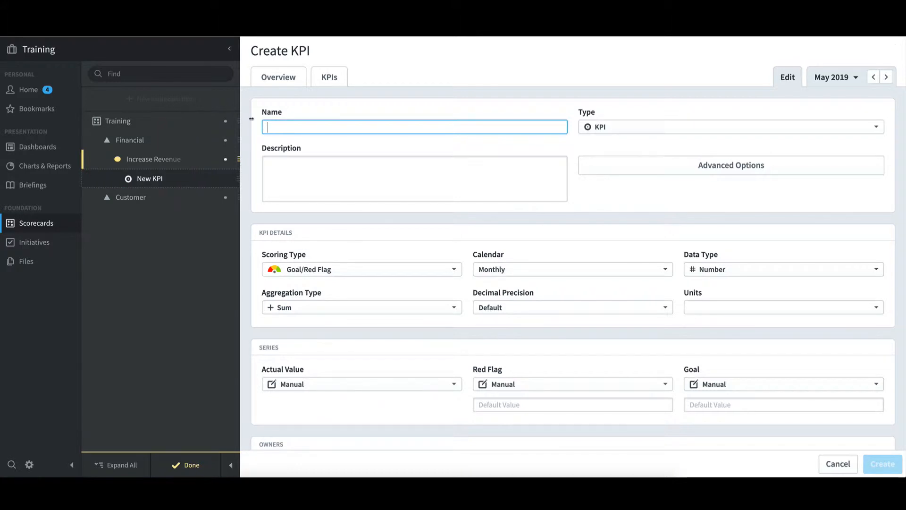
pyautogui.write('Prod')
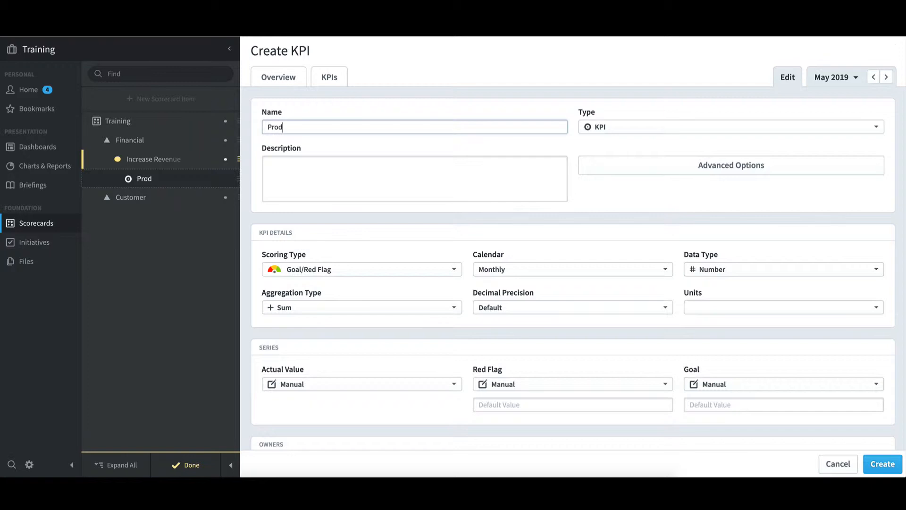
pyautogui.write('uct Revenue')
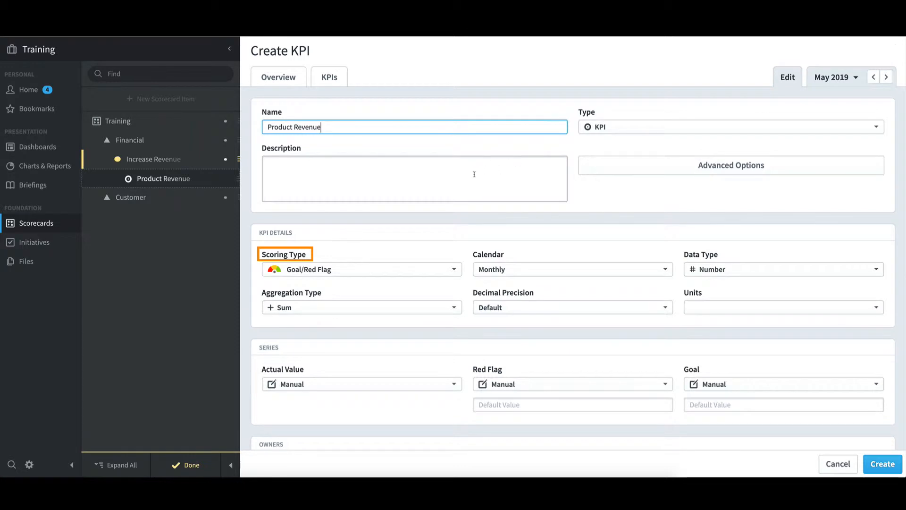
# Step: Examine the available scoring types and calendar periods for the Product Revenue KPI
pyautogui.click(398, 268)
pyautogui.scroll(3, 395, 285)
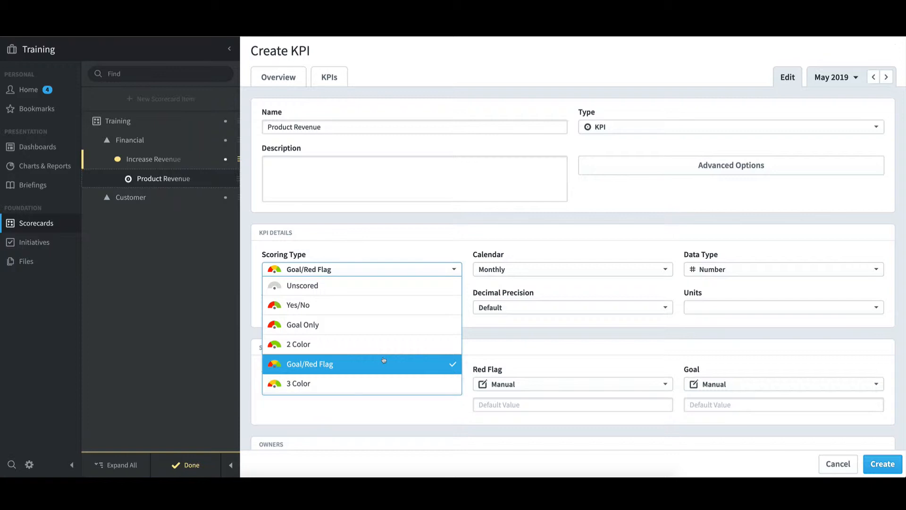
pyautogui.click(446, 253)
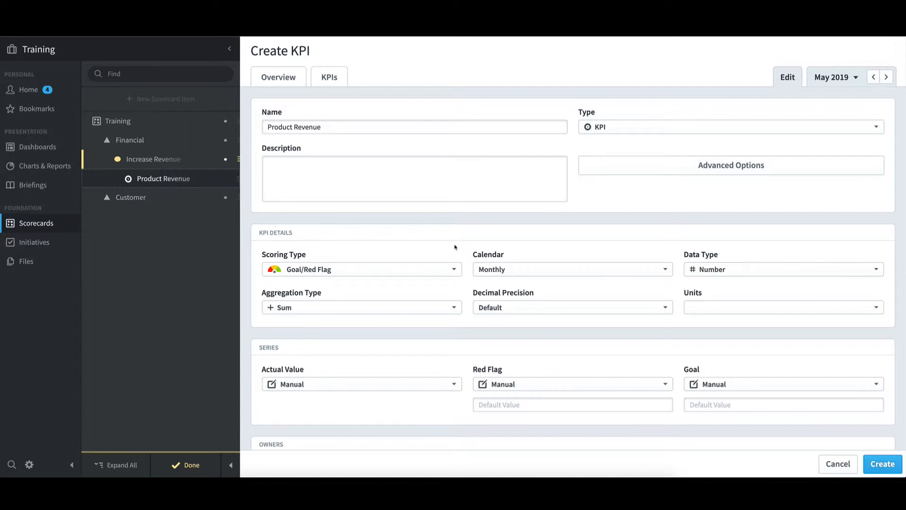
pyautogui.click(517, 269)
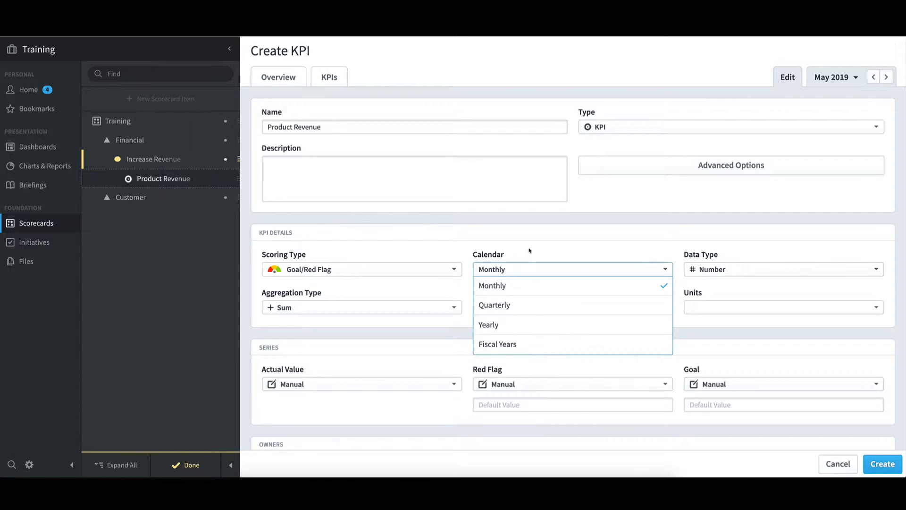
pyautogui.click(529, 250)
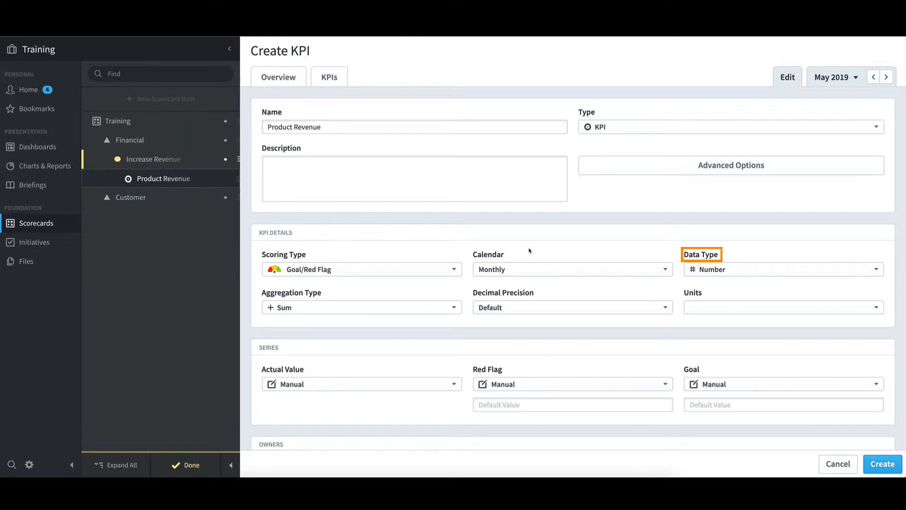
# Step: Set the KPI's data type to Currency in United States Dollar, keeping Sum aggregation and the default decimal precision
pyautogui.click(710, 269)
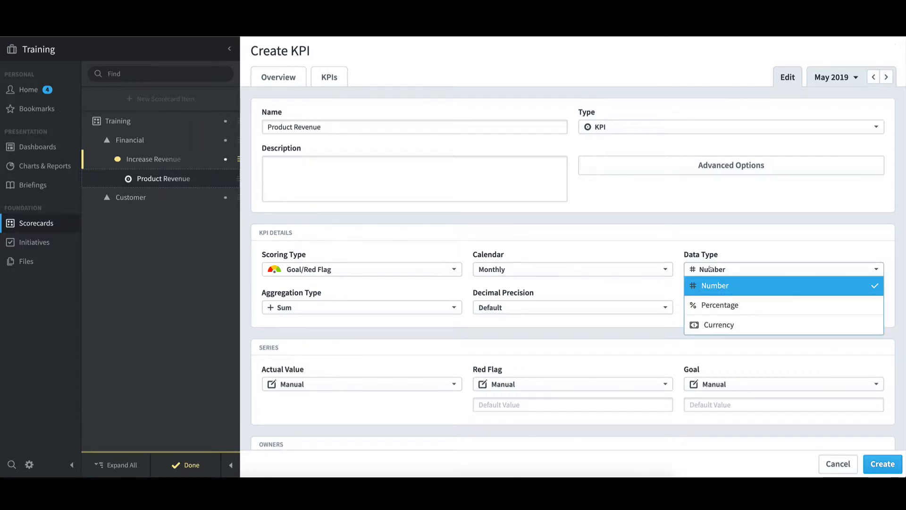
pyautogui.click(717, 325)
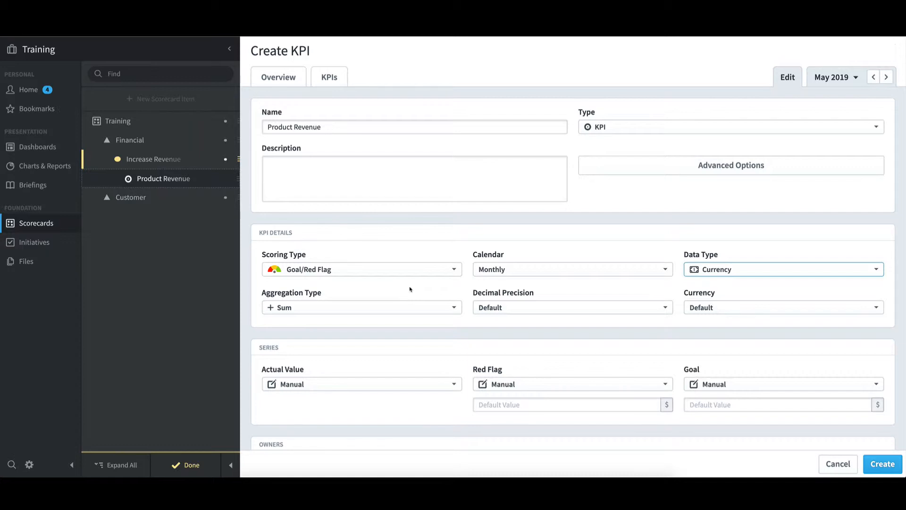
pyautogui.click(448, 307)
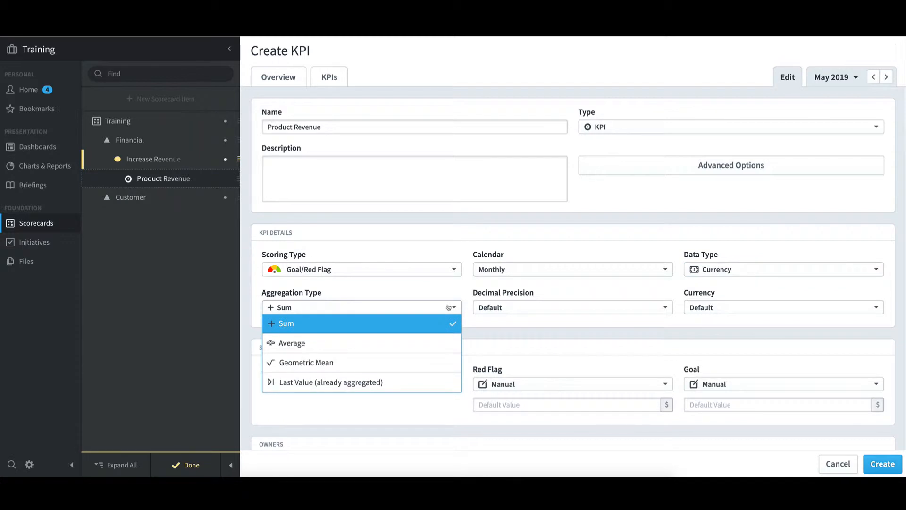
pyautogui.click(449, 308)
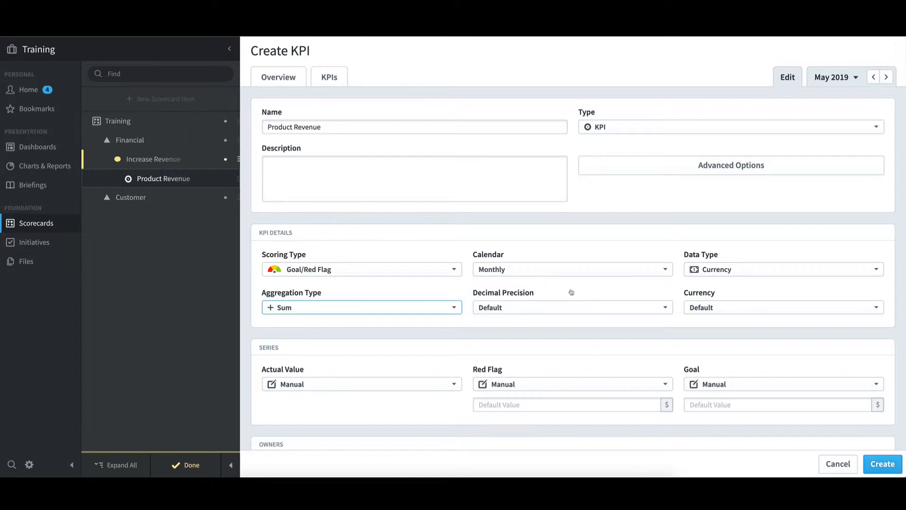
pyautogui.click(544, 305)
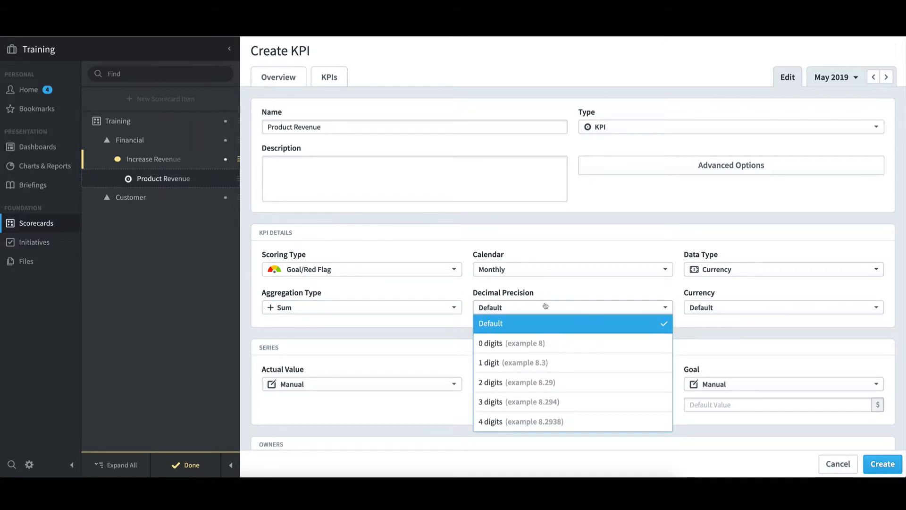
pyautogui.click(567, 289)
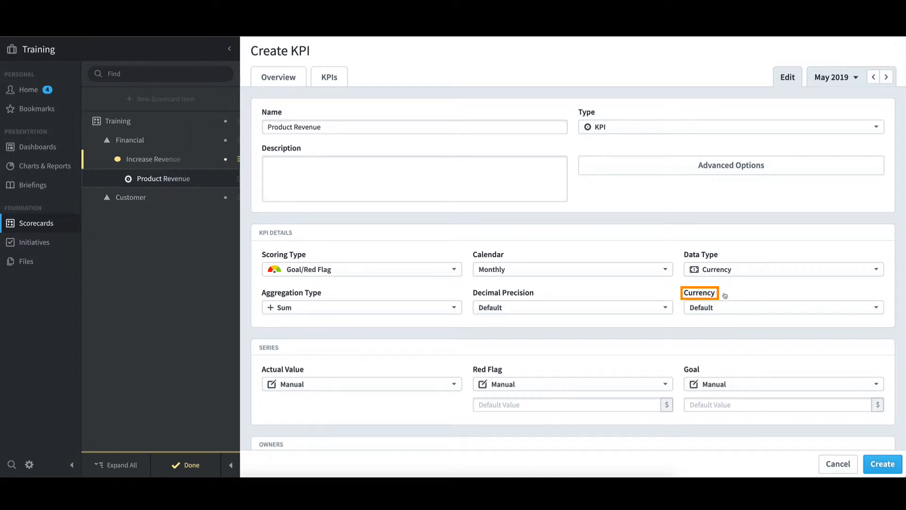
pyautogui.click(720, 308)
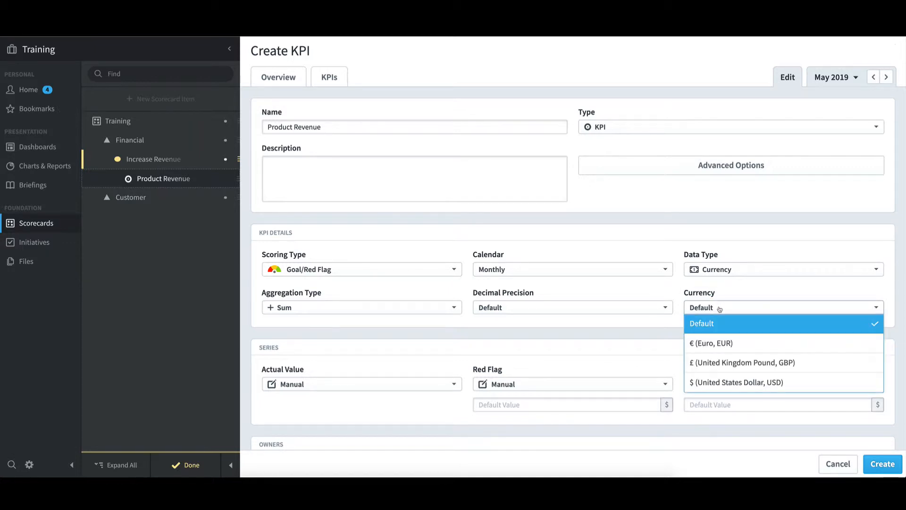
pyautogui.click(726, 383)
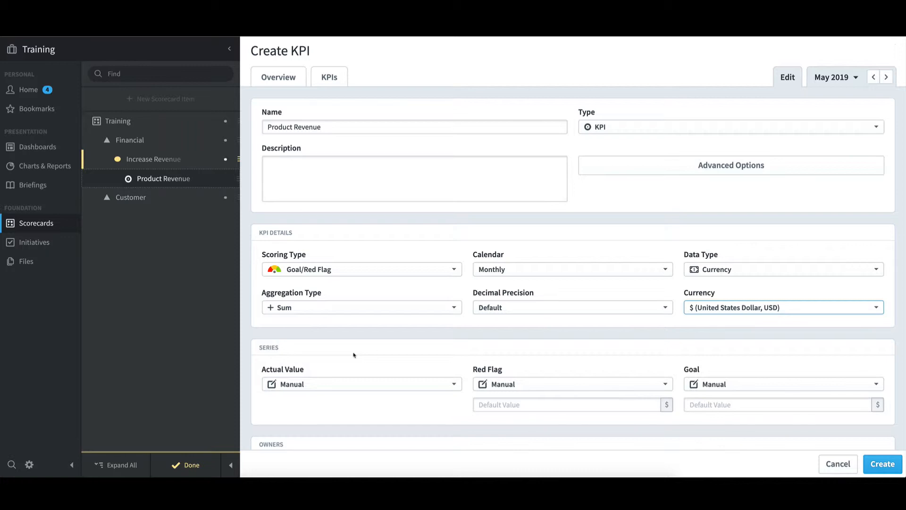
# Step: Try the 3 Color scoring type on the KPI to compare its threshold series, and restore Goal/Red Flag
pyautogui.click(330, 270)
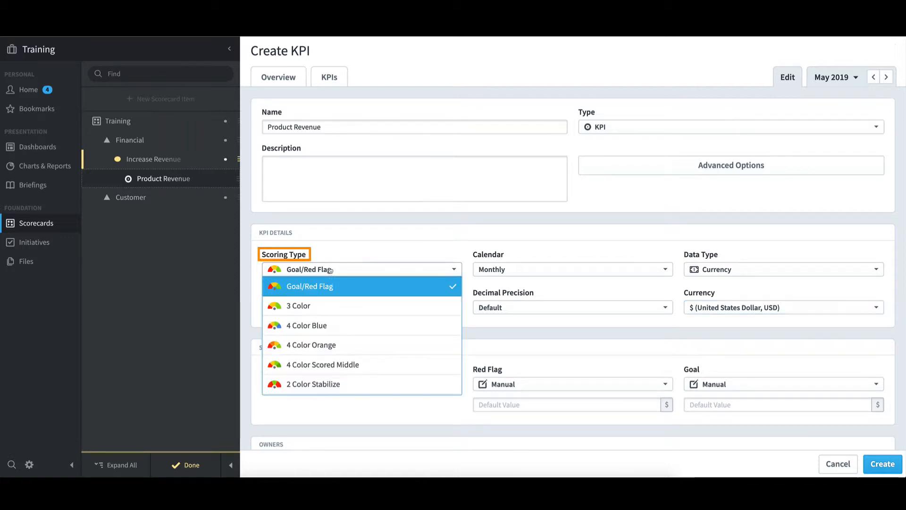
pyautogui.click(327, 307)
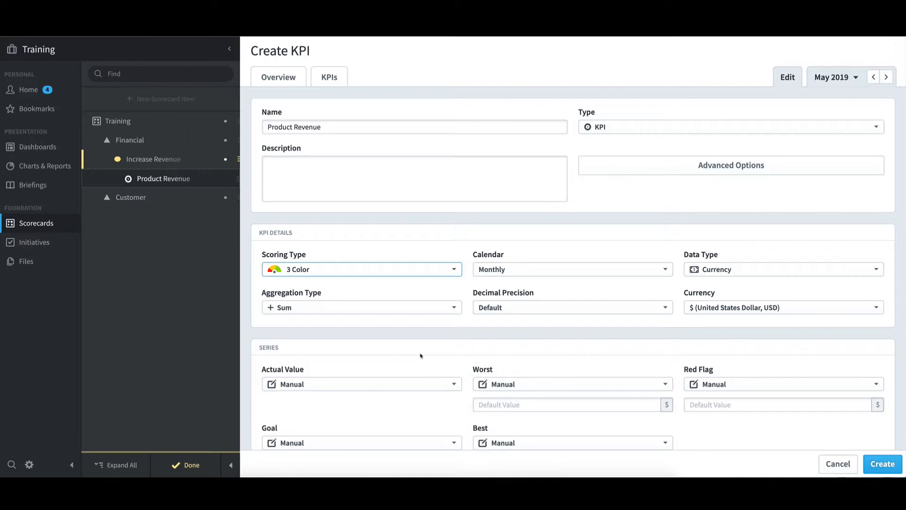
pyautogui.click(359, 277)
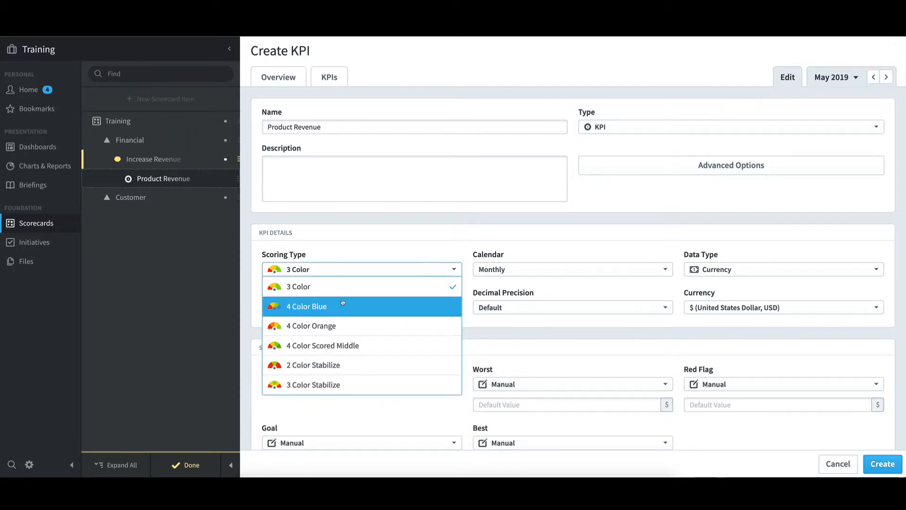
pyautogui.scroll(2, 343, 302)
pyautogui.click(340, 302)
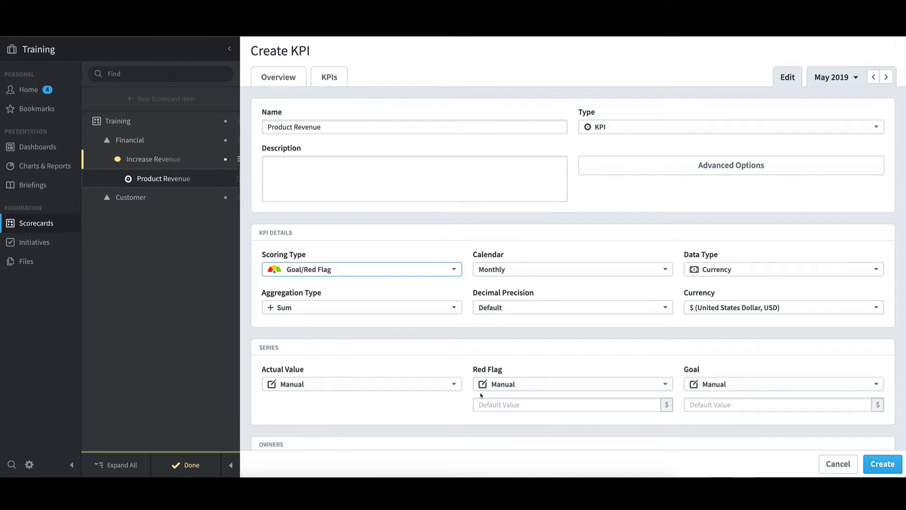
# Step: Set the KPI's default red flag value to 440000 and its default goal value to 470000
pyautogui.click(500, 405)
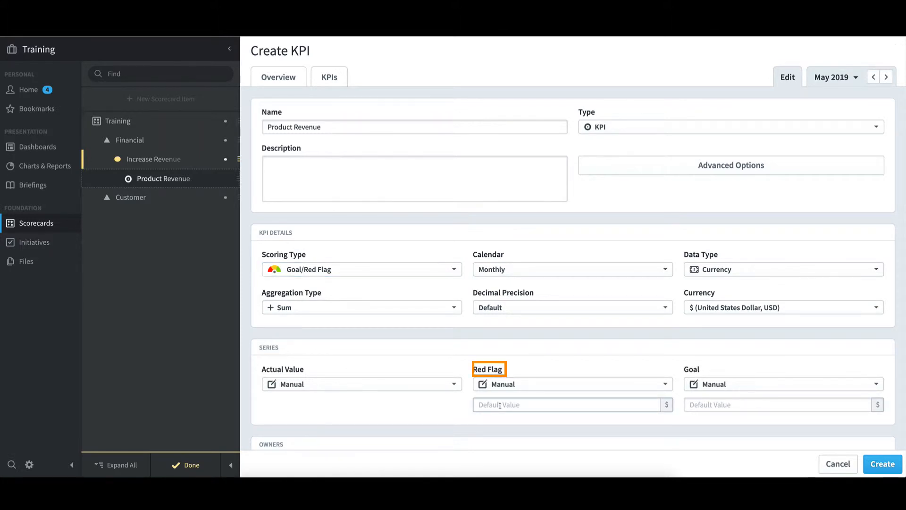
pyautogui.write('440000')
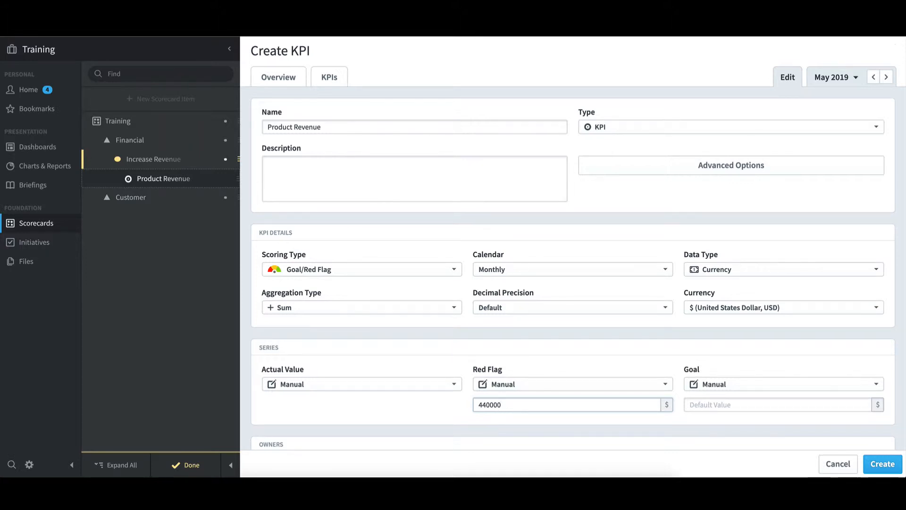
pyautogui.click(695, 405)
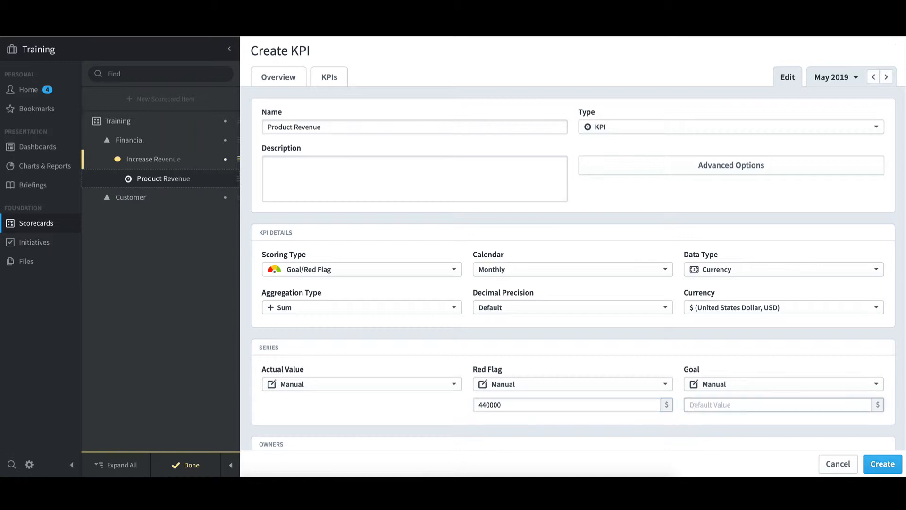
pyautogui.write('470000')
# Step: Assign the same person as both owner and updater of the Product Revenue KPI
pyautogui.scroll(-2, 639, 404)
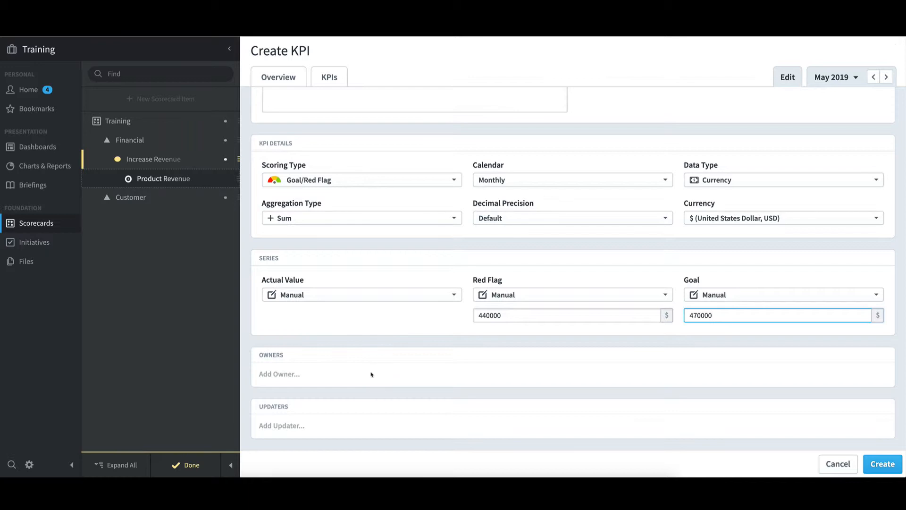
pyautogui.click(343, 374)
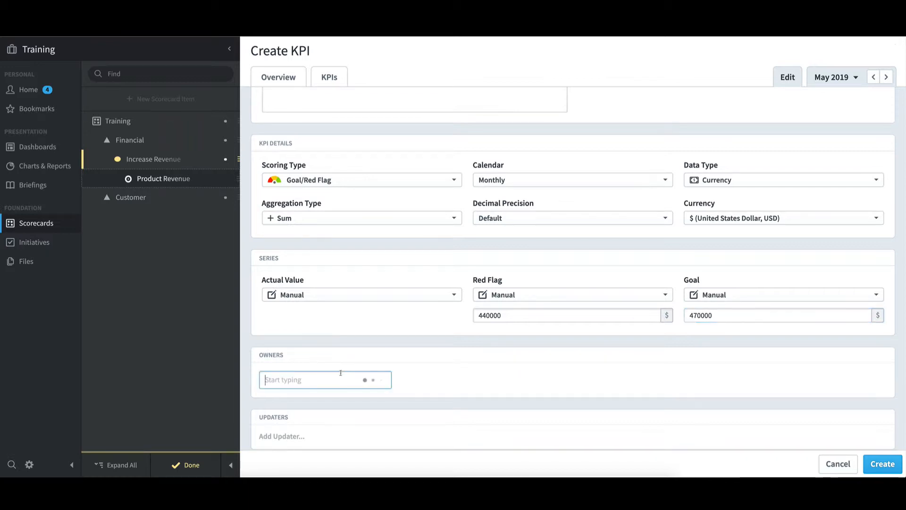
pyautogui.click(273, 284)
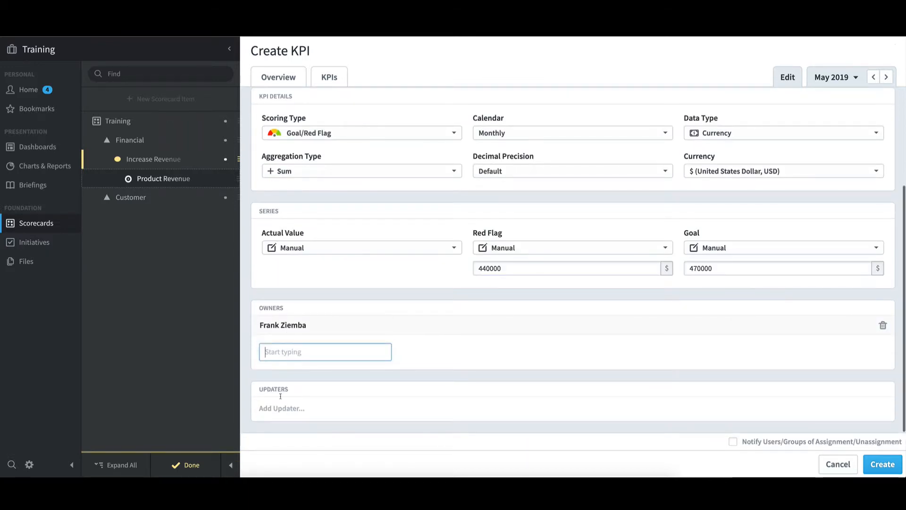
pyautogui.click(281, 408)
pyautogui.click(283, 332)
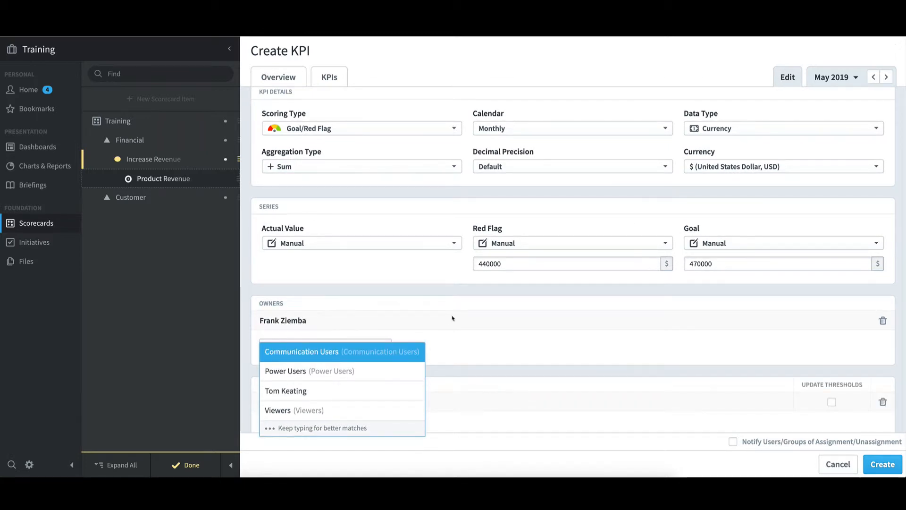
pyautogui.click(453, 314)
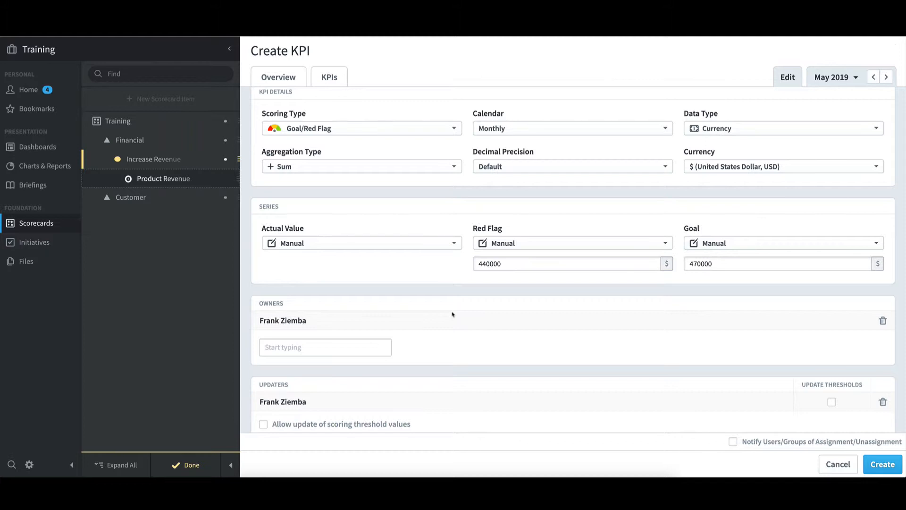
# Step: Review the Product Revenue KPI's settings and create it under the Increase Revenue objective
pyautogui.scroll(2, 476, 307)
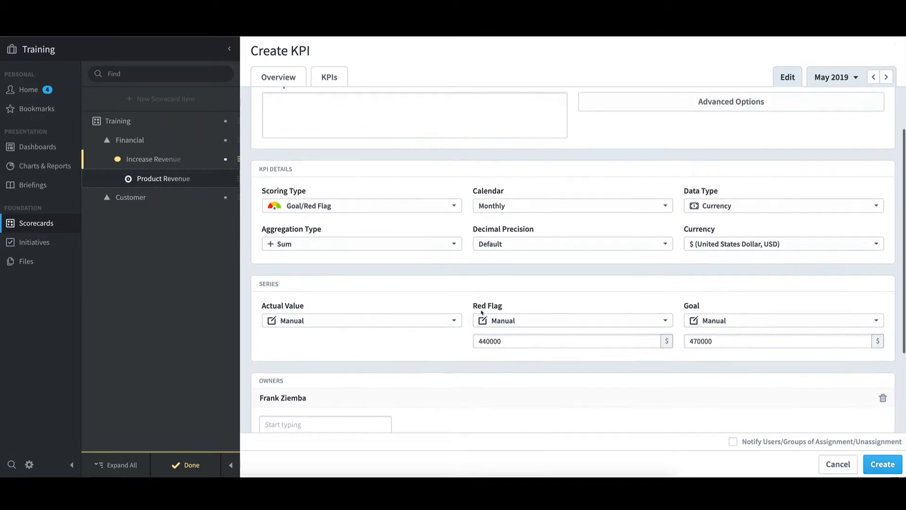
pyautogui.scroll(1, 494, 288)
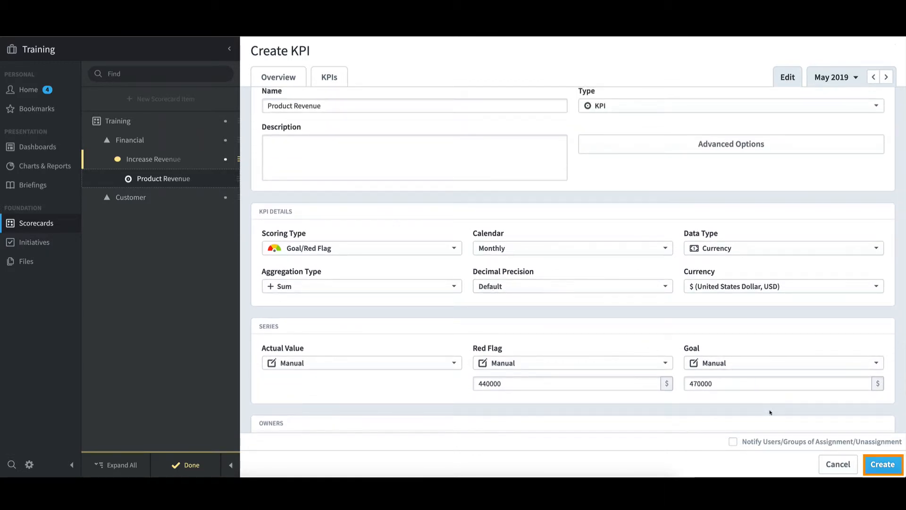
pyautogui.click(879, 464)
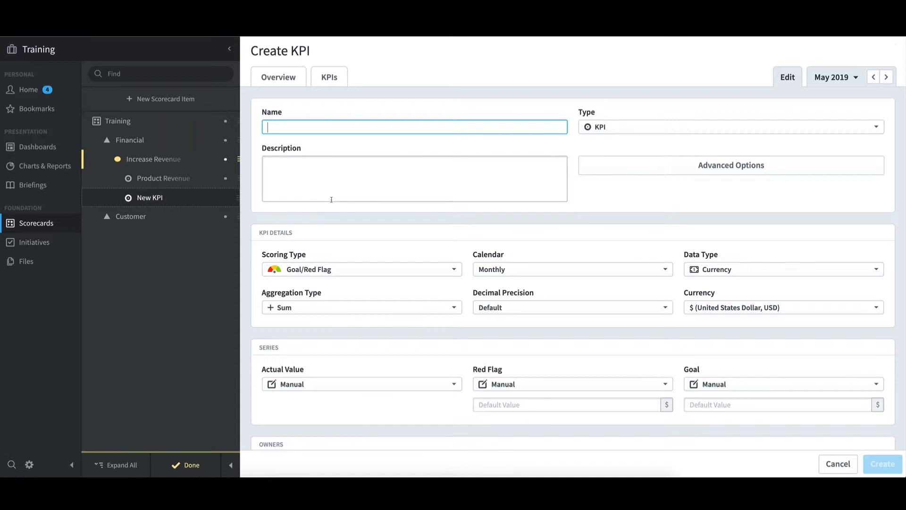
# Step: Name the next KPI Training Revenue and set its default red flag value to 200000 and default goal value to 220000
pyautogui.write('Trai')
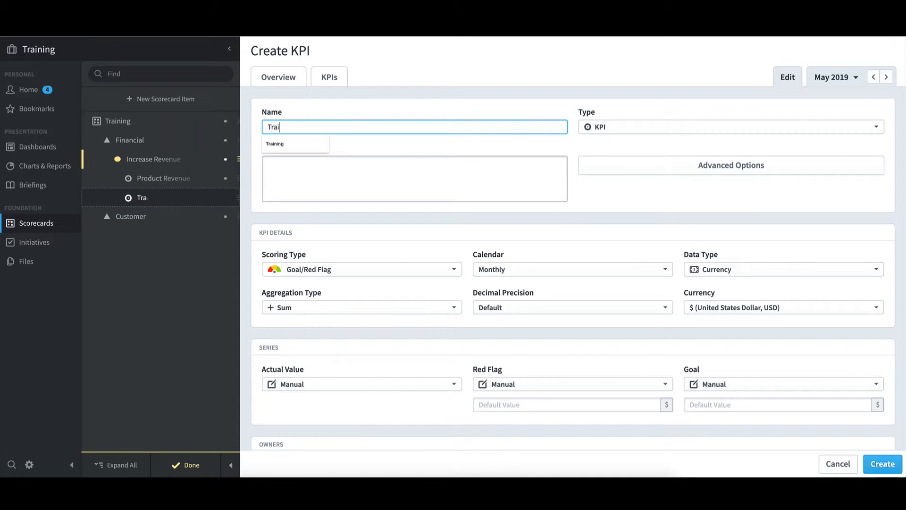
pyautogui.write('ning Revenue')
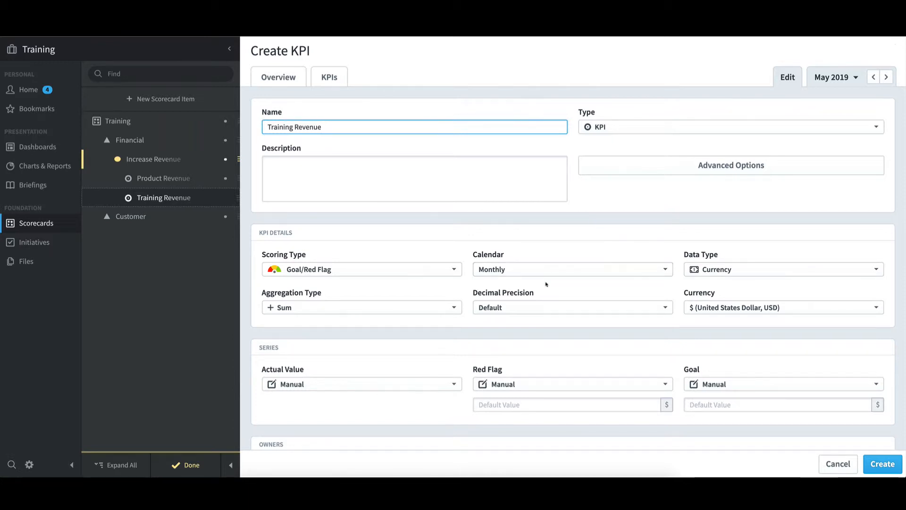
pyautogui.click(483, 408)
pyautogui.write('200000')
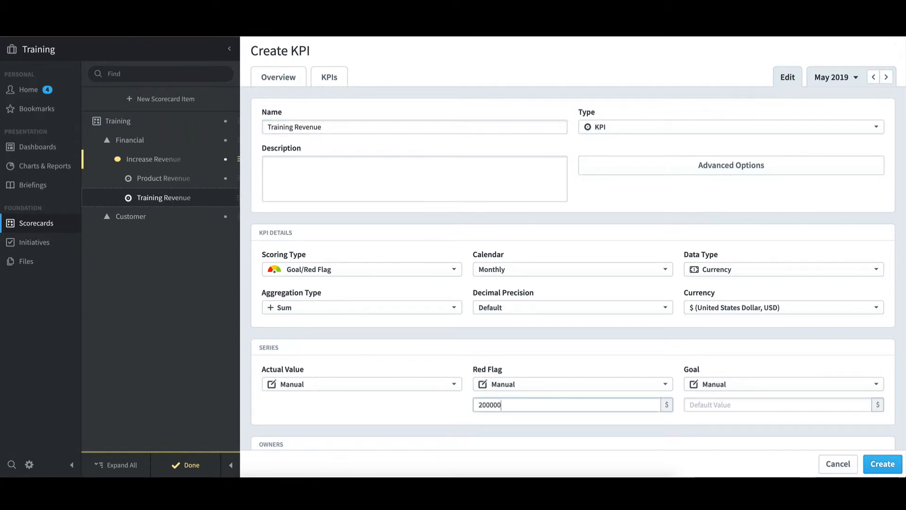
pyautogui.click(689, 405)
pyautogui.write('220000')
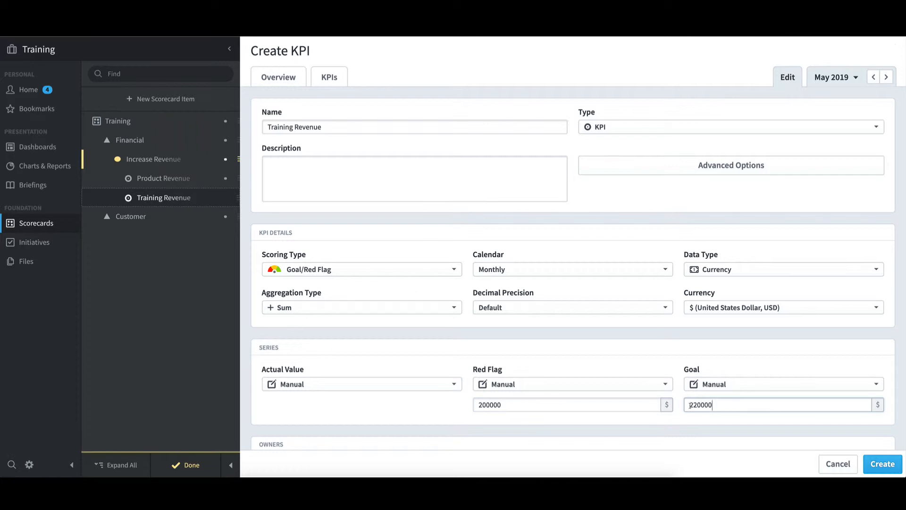
# Step: Assign the same person as owner and updater of the Training Revenue KPI and create it
pyautogui.scroll(-3, 614, 392)
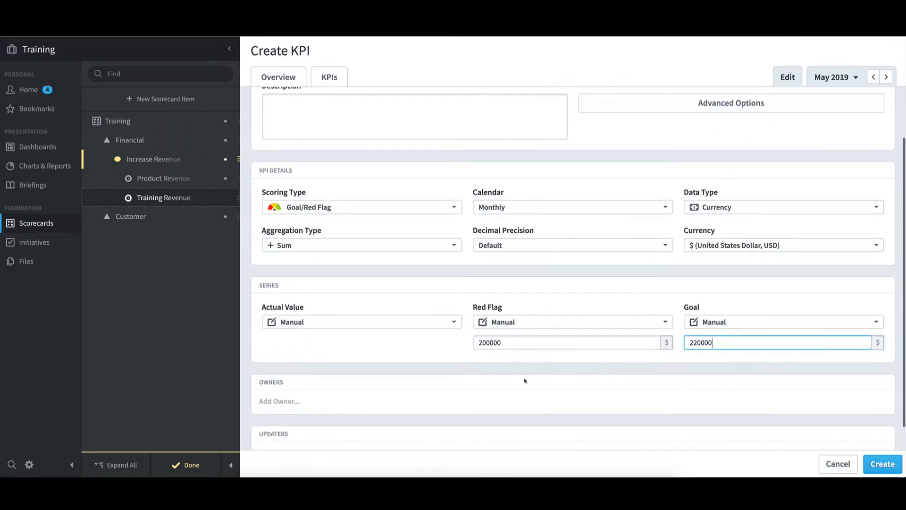
pyautogui.click(311, 376)
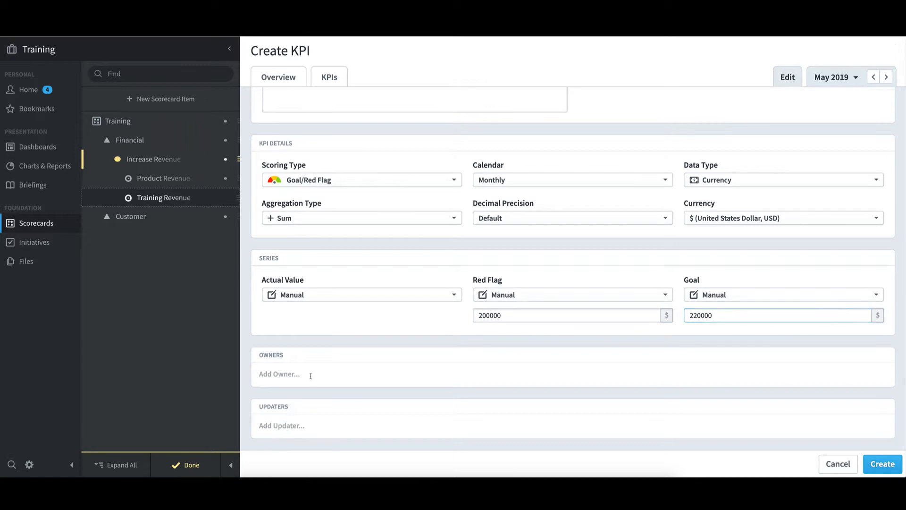
pyautogui.click(291, 285)
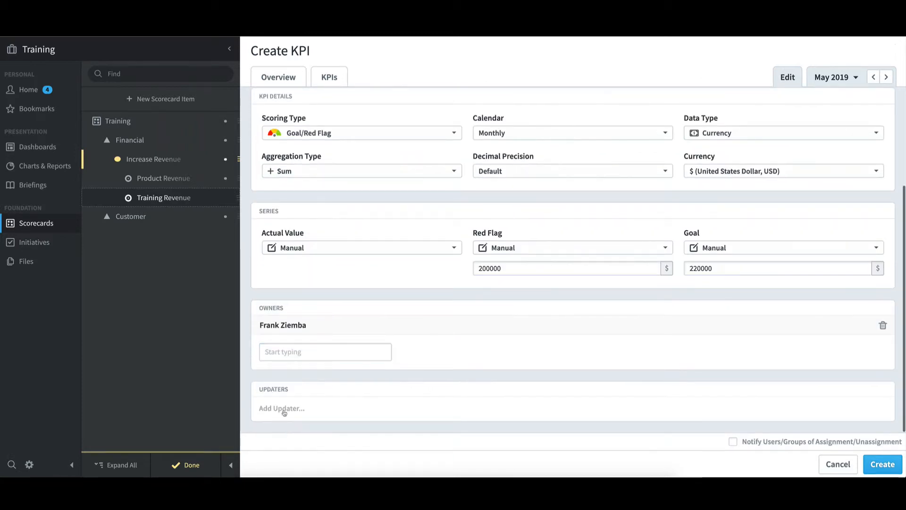
pyautogui.click(283, 407)
pyautogui.click(290, 339)
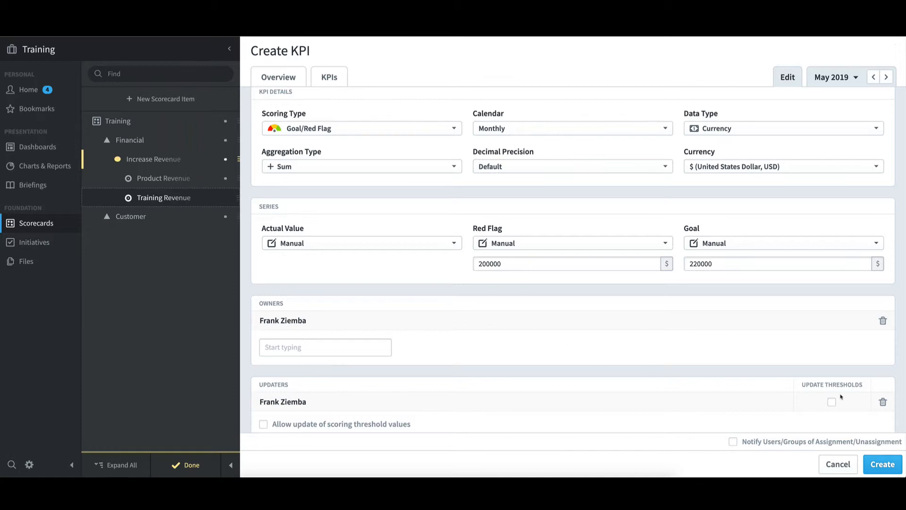
pyautogui.click(881, 465)
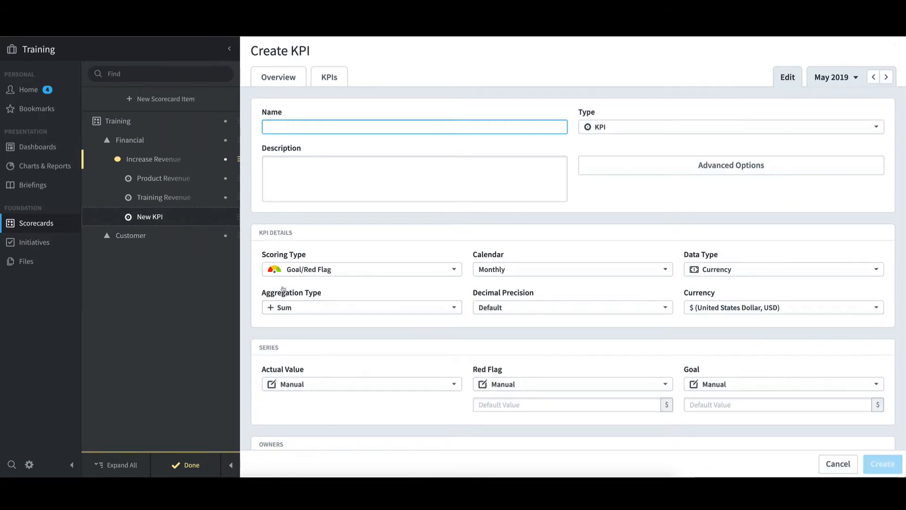
# Step: Name the next KPI Book Revenue and set its default red flag value to 50000 and default goal value to 70000
pyautogui.click(285, 128)
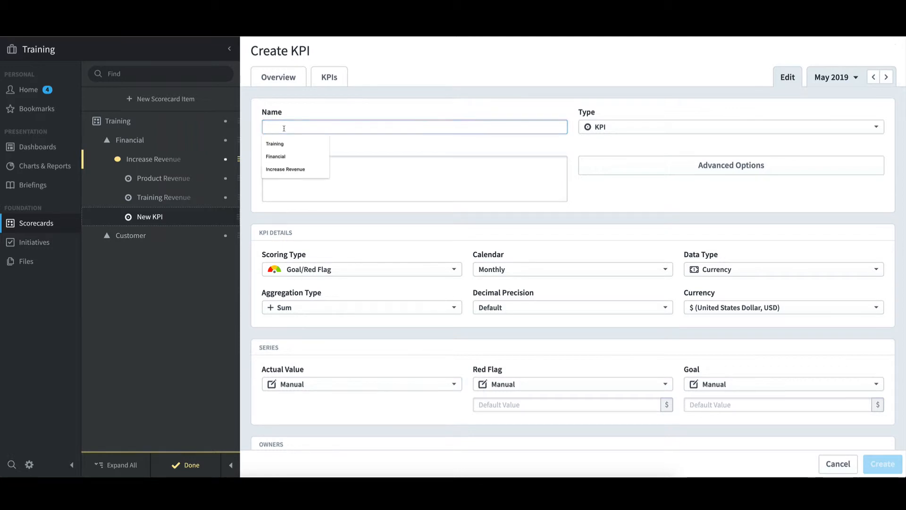
pyautogui.write('Book RE')
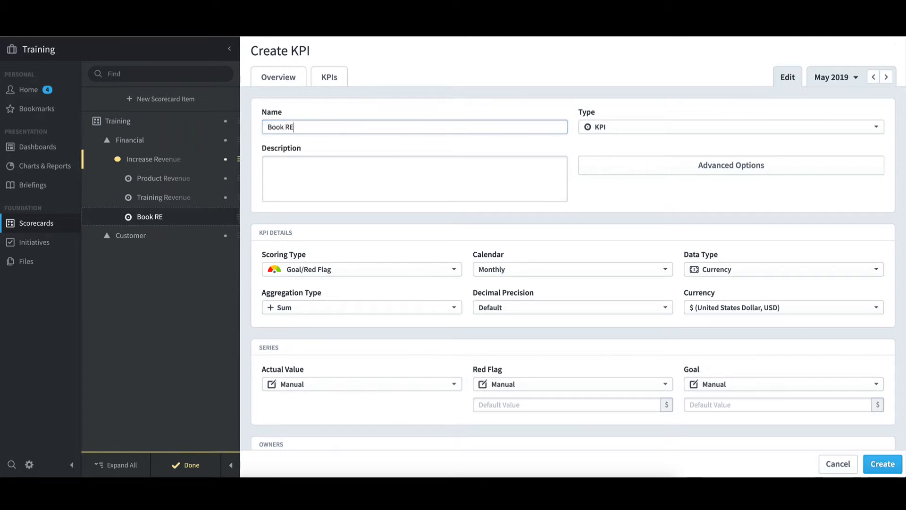
pyautogui.press('BackSpace')
pyautogui.write('evenue')
pyautogui.click(491, 404)
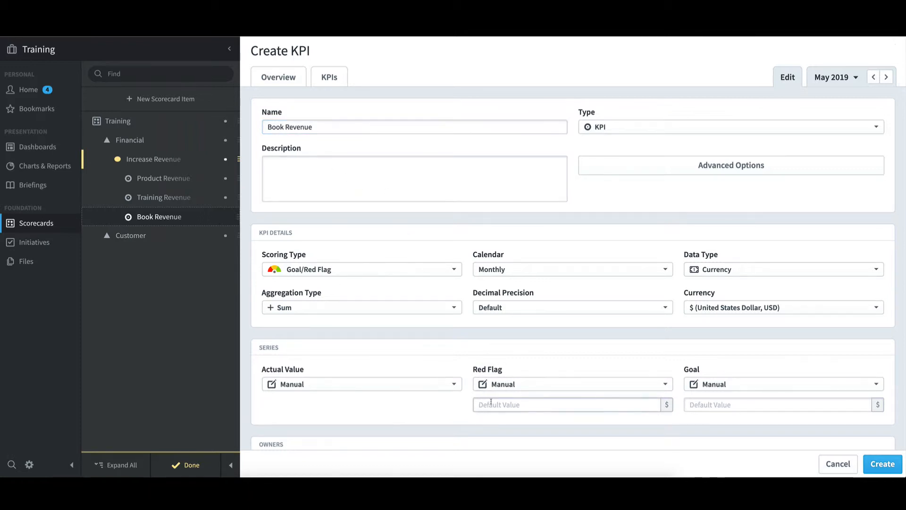
pyautogui.write('50000')
pyautogui.click(699, 405)
pyautogui.write('7')
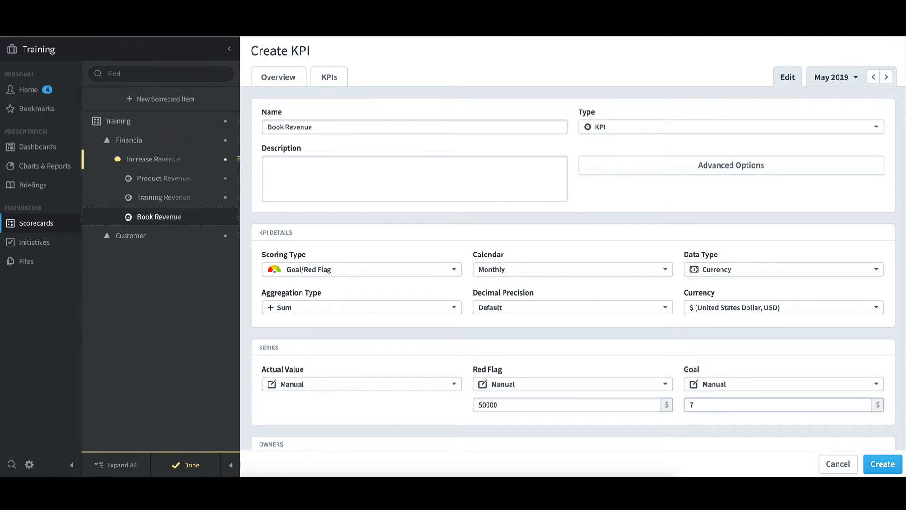
pyautogui.write('0000')
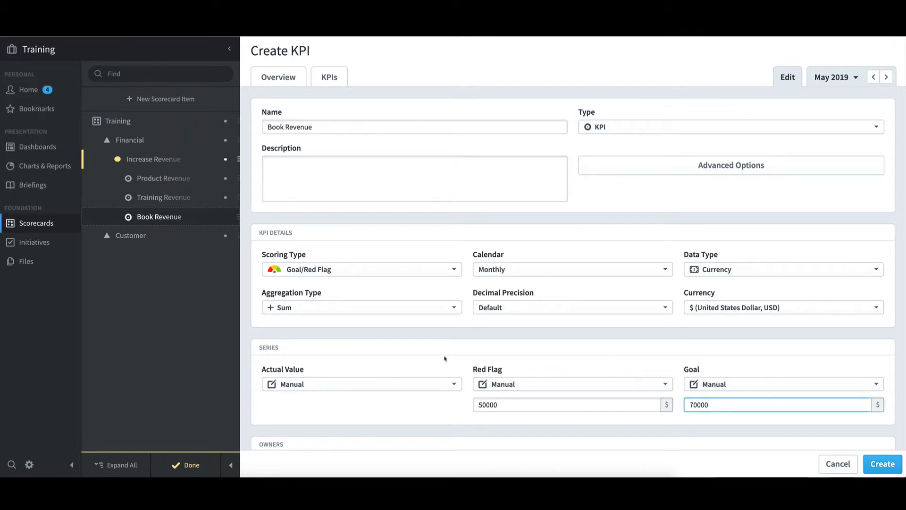
# Step: Assign the same person as owner and updater of the Book Revenue KPI and create it
pyautogui.scroll(-2, 350, 358)
pyautogui.click(298, 378)
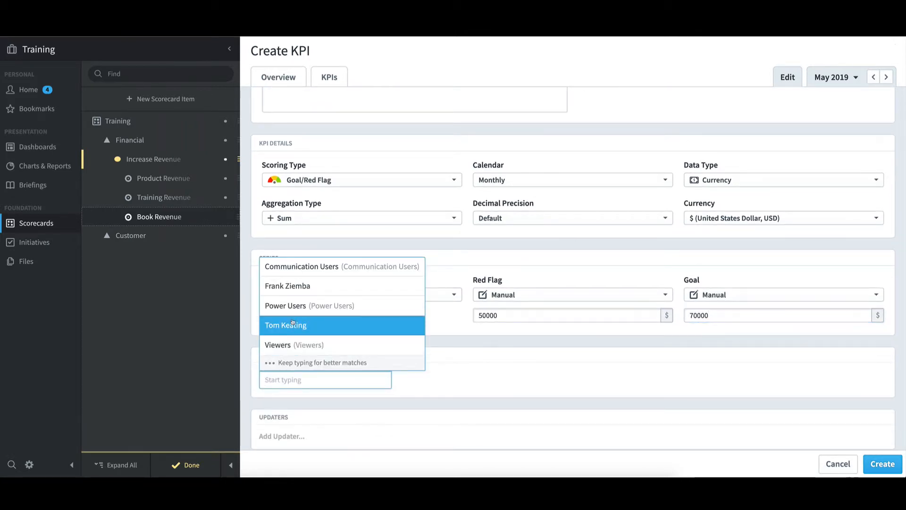
pyautogui.click(302, 285)
pyautogui.click(278, 407)
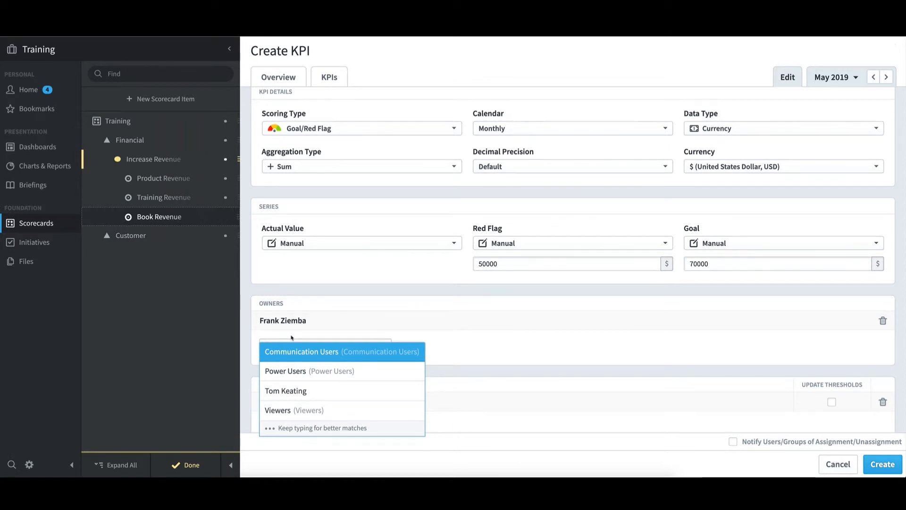
pyautogui.click(889, 465)
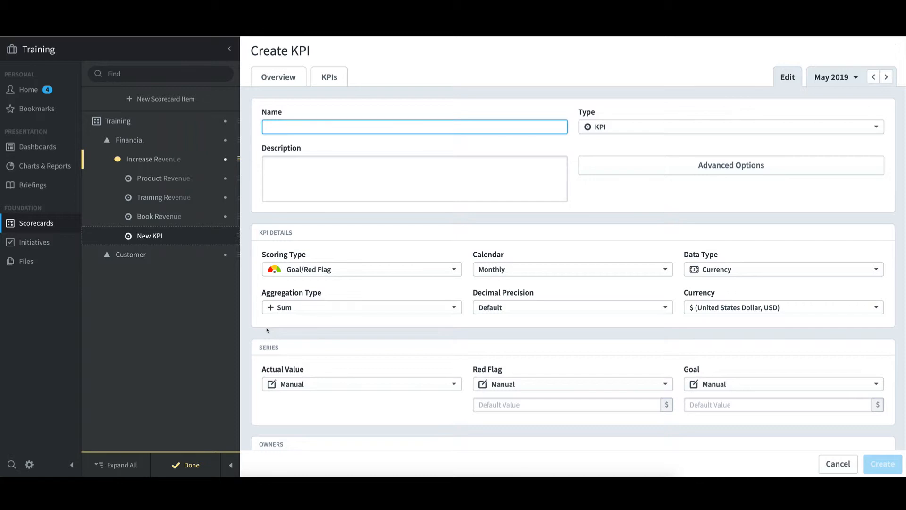
# Step: Try a weight of 2 for the Product Revenue KPI relative to its sibling KPIs, and discard the change
pyautogui.click(176, 179)
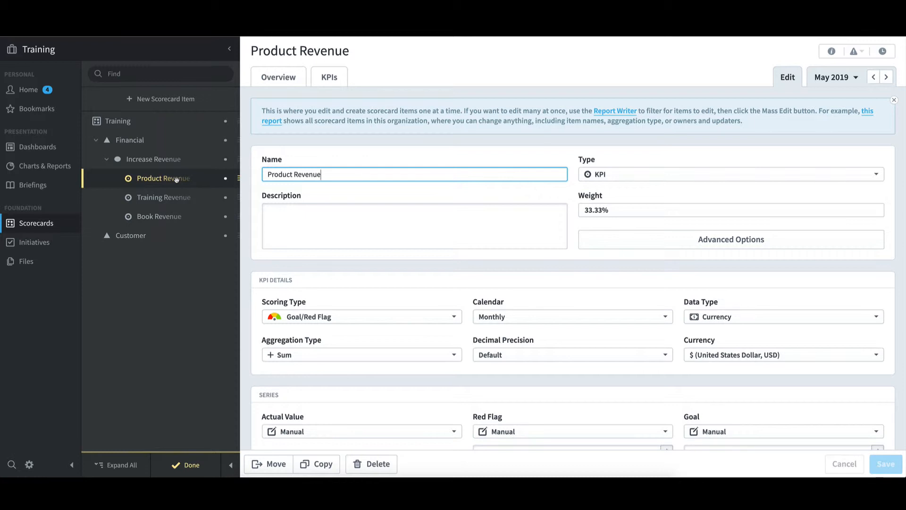
pyautogui.click(601, 210)
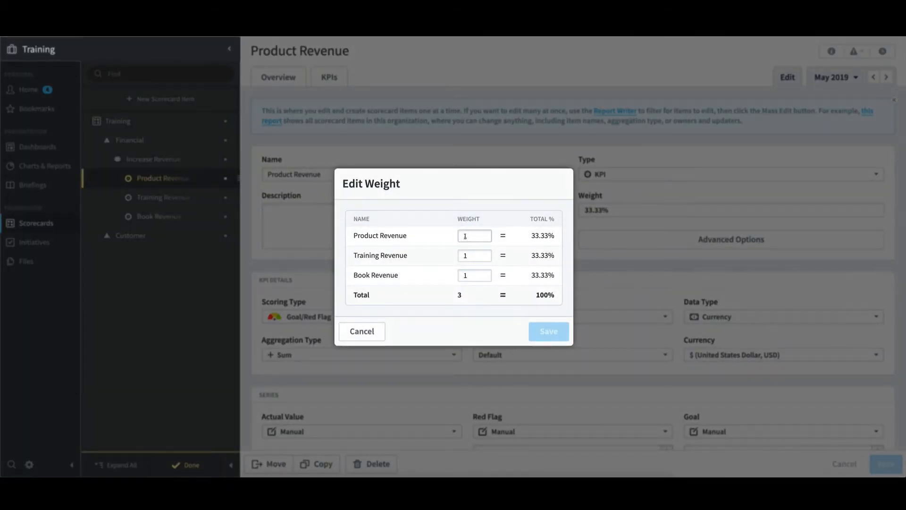
pyautogui.click(465, 236)
pyautogui.write('2')
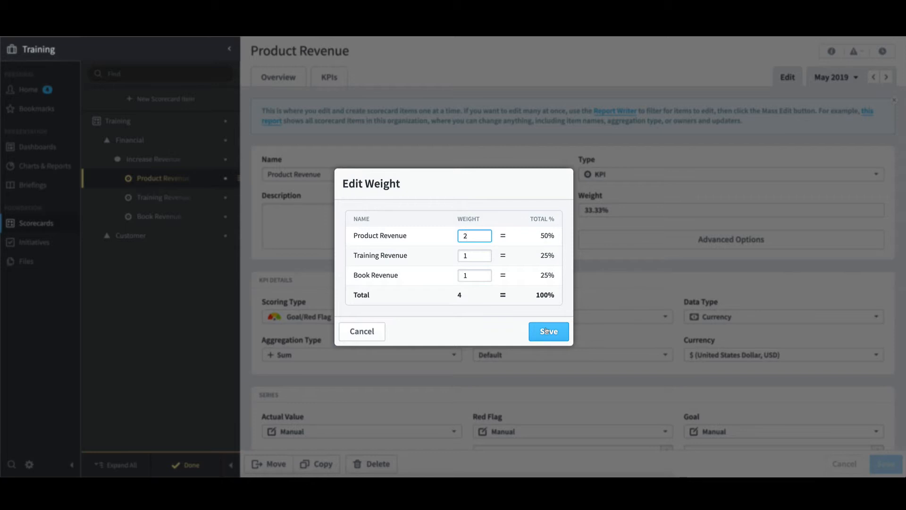
pyautogui.click(379, 333)
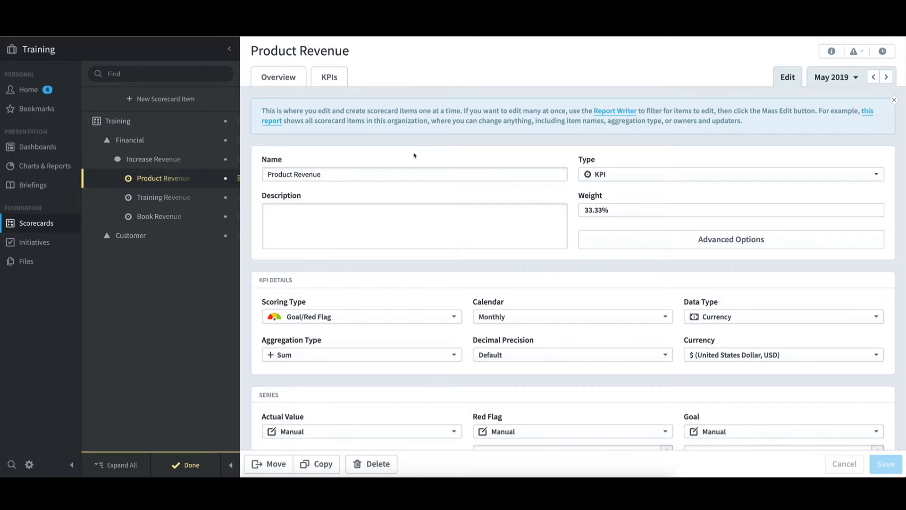
# Step: Start a new KPI named Total Revenue under the Increase Revenue objective and set its scoring type to Unscored
pyautogui.click(169, 161)
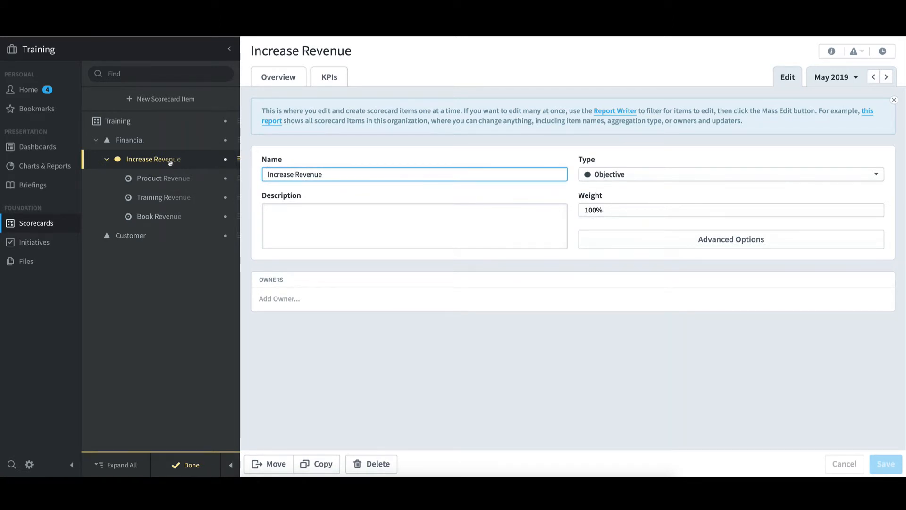
pyautogui.click(193, 102)
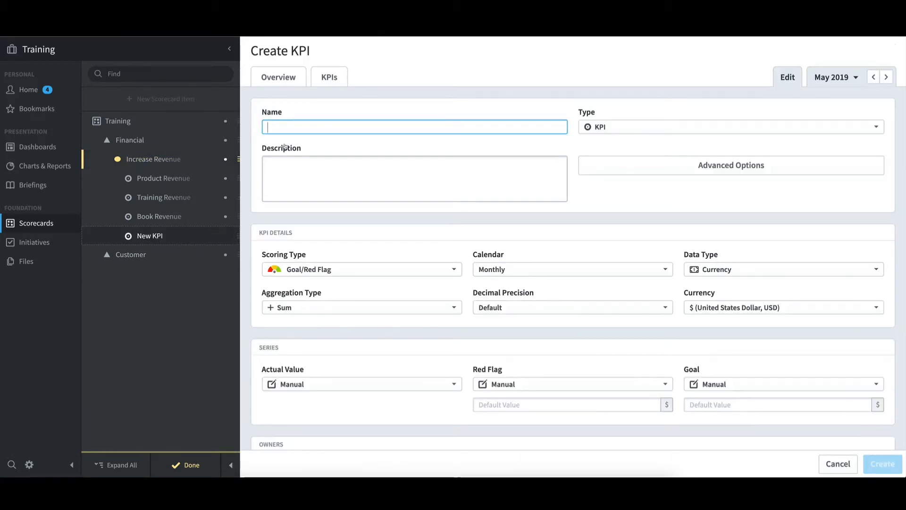
pyautogui.write('Tot')
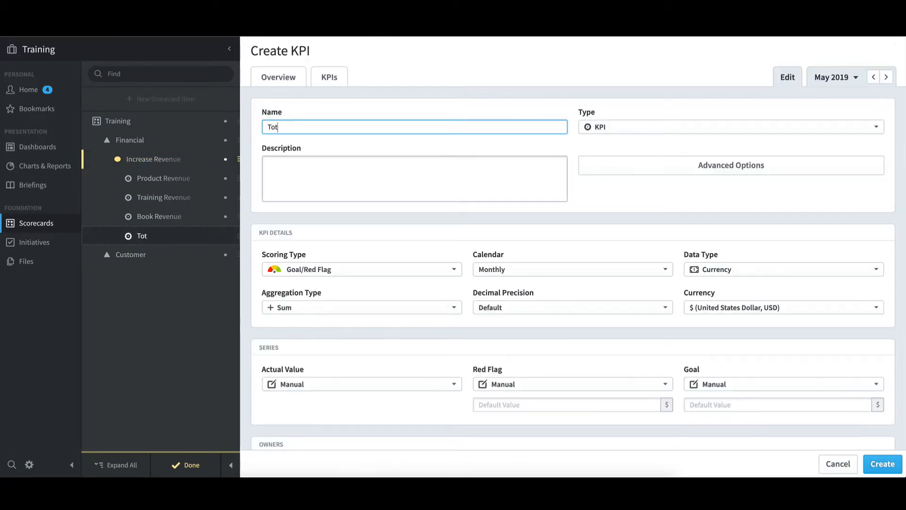
pyautogui.write('al Revenue')
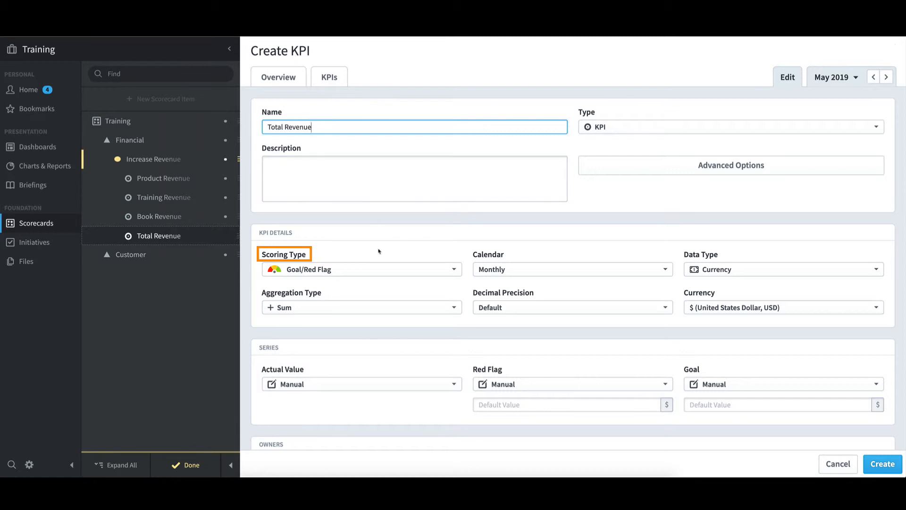
pyautogui.click(375, 269)
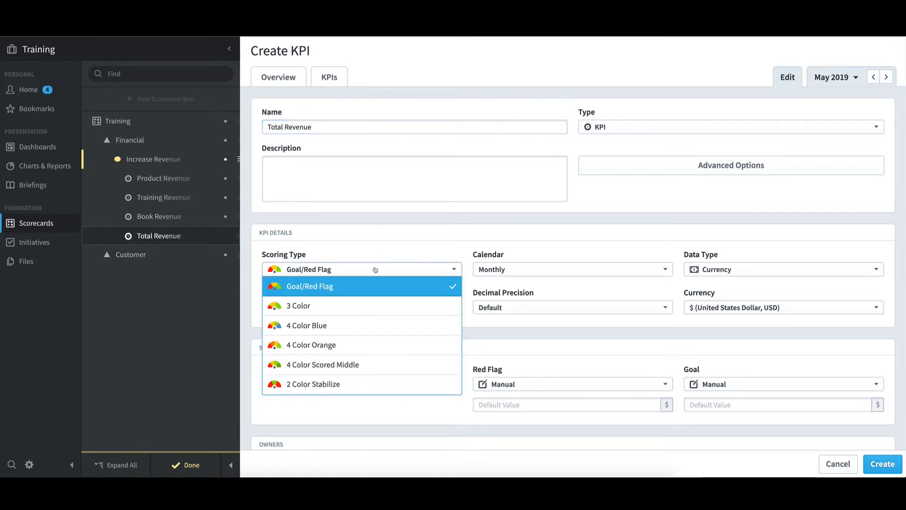
pyautogui.scroll(3, 363, 300)
pyautogui.click(350, 286)
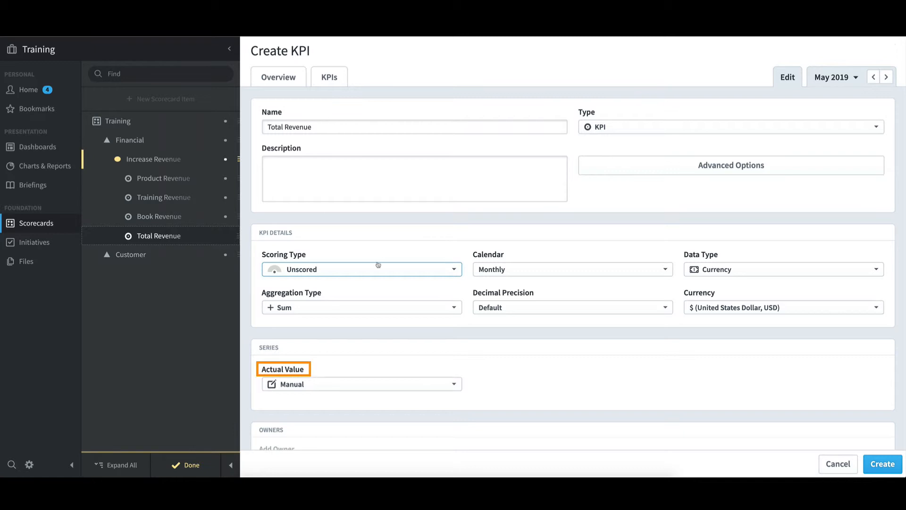
# Step: Make Total Revenue's actual value Calculated and start its equation with the current actual value of the Product Revenue KPI
pyautogui.click(330, 385)
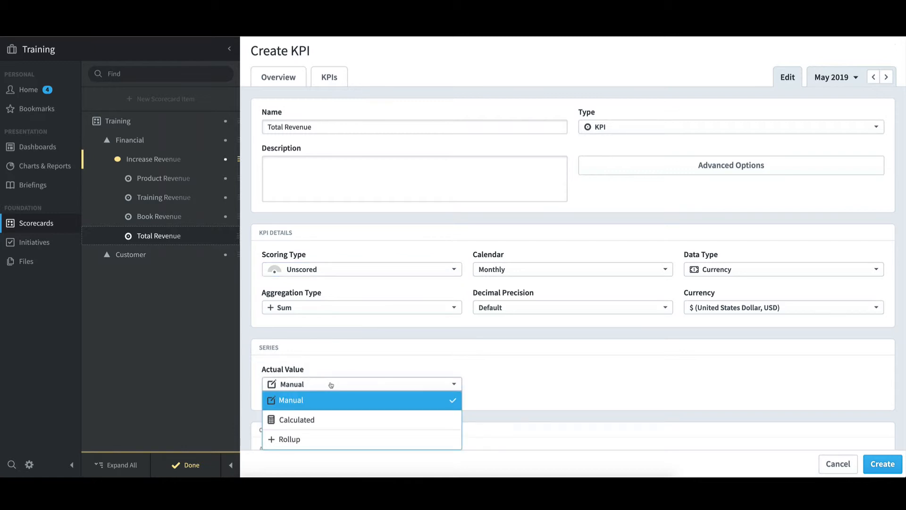
pyautogui.click(322, 420)
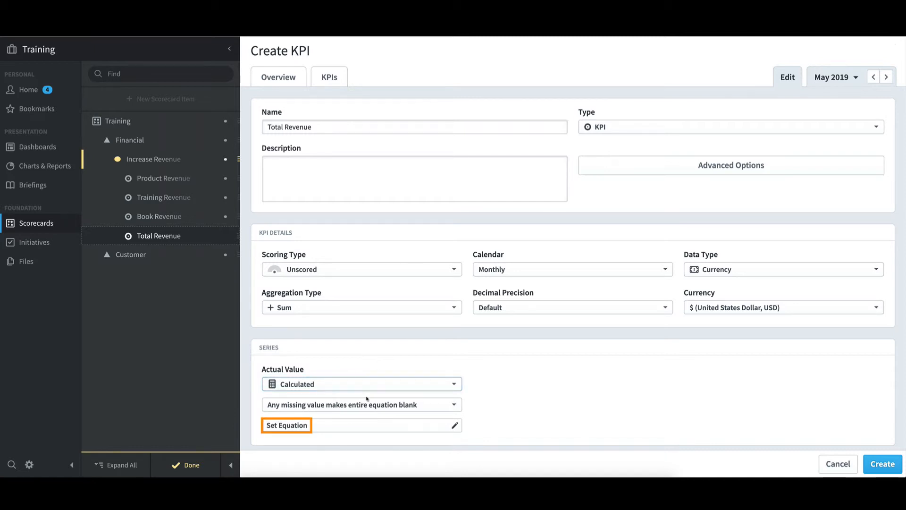
pyautogui.click(351, 427)
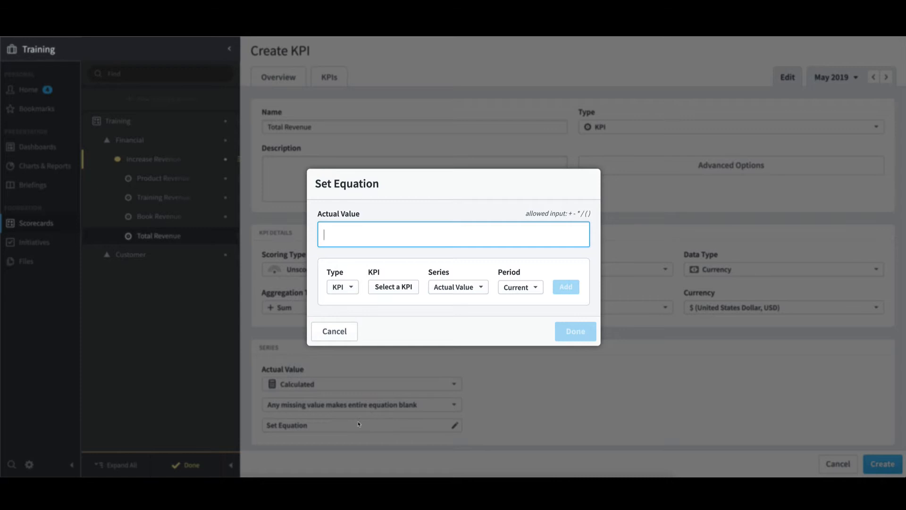
pyautogui.click(409, 292)
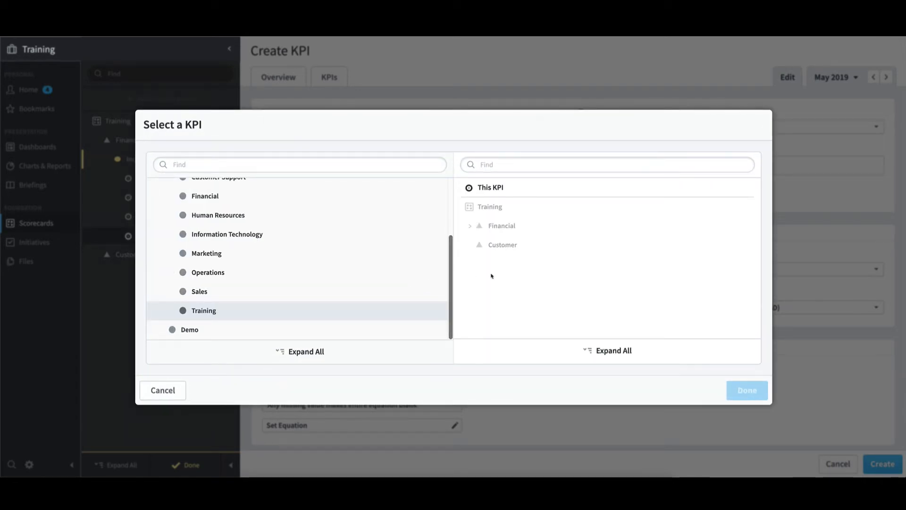
pyautogui.click(470, 226)
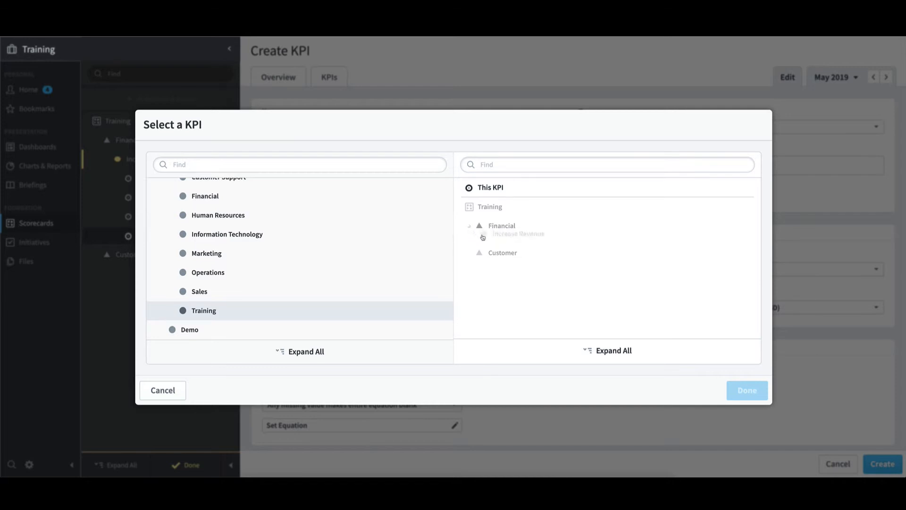
pyautogui.click(489, 246)
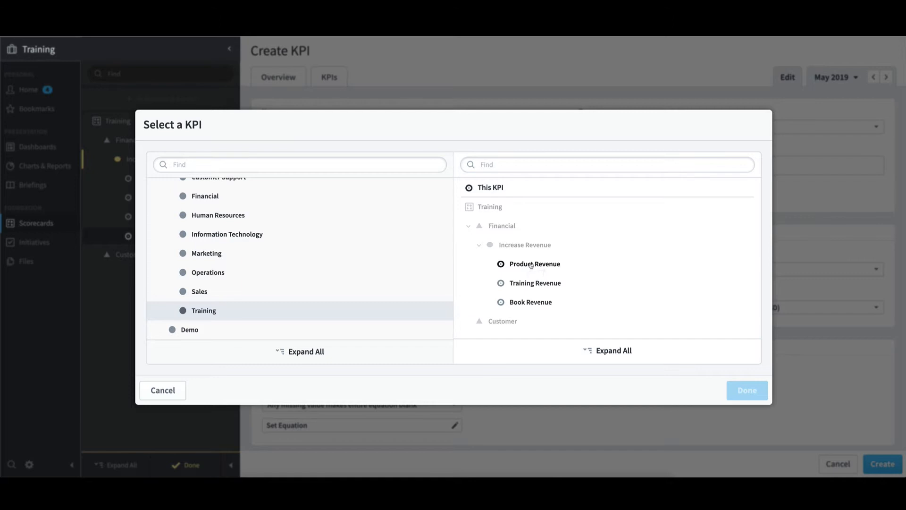
pyautogui.click(532, 265)
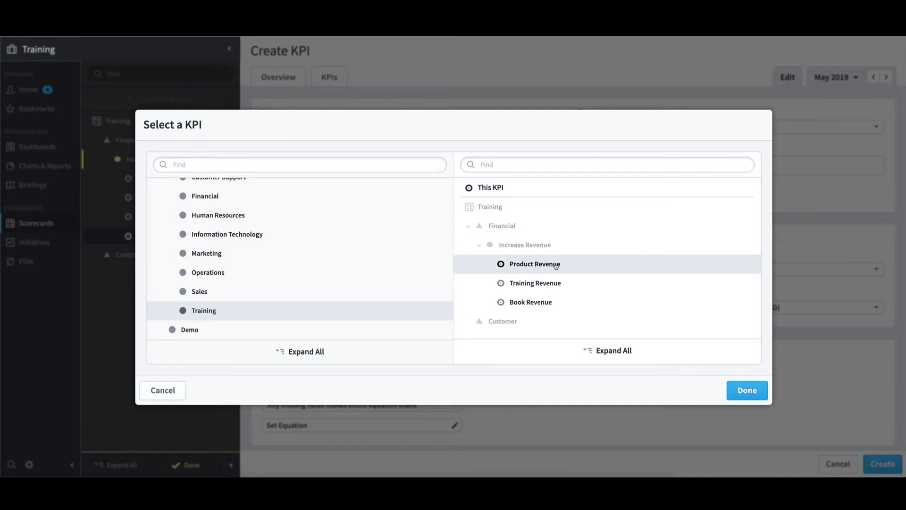
pyautogui.click(754, 390)
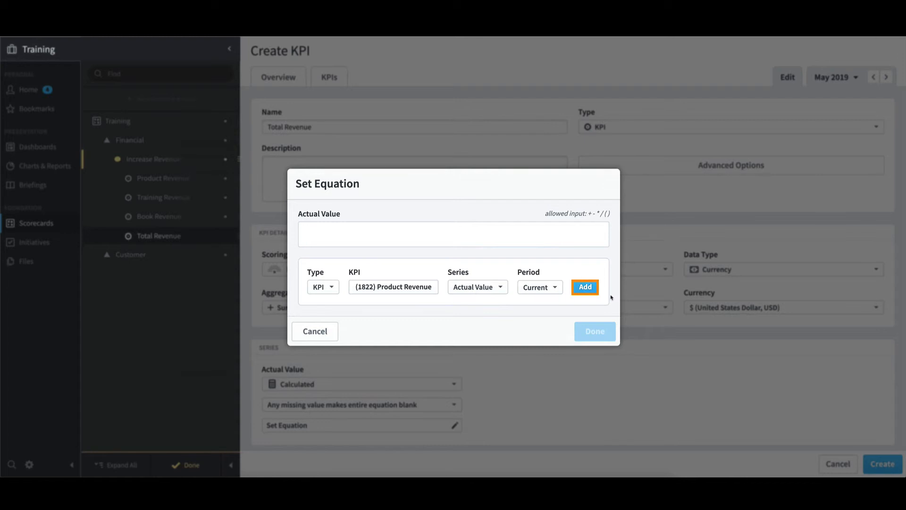
pyautogui.click(586, 286)
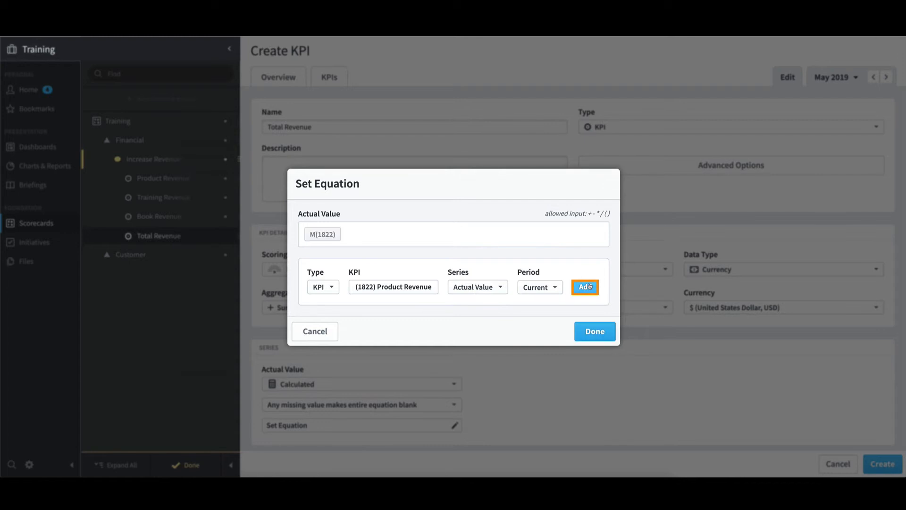
# Step: Extend the equation with a plus sign and the current actual value of the Training Revenue KPI
pyautogui.click(432, 236)
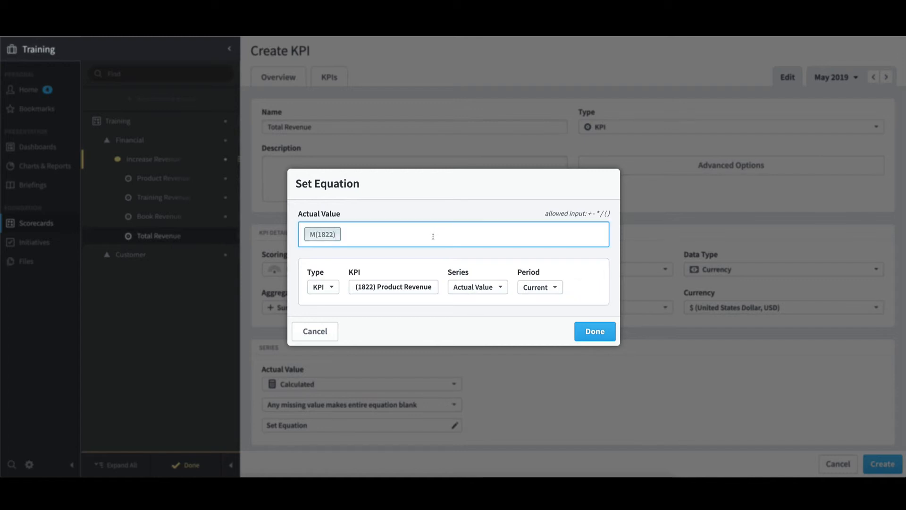
pyautogui.write('+')
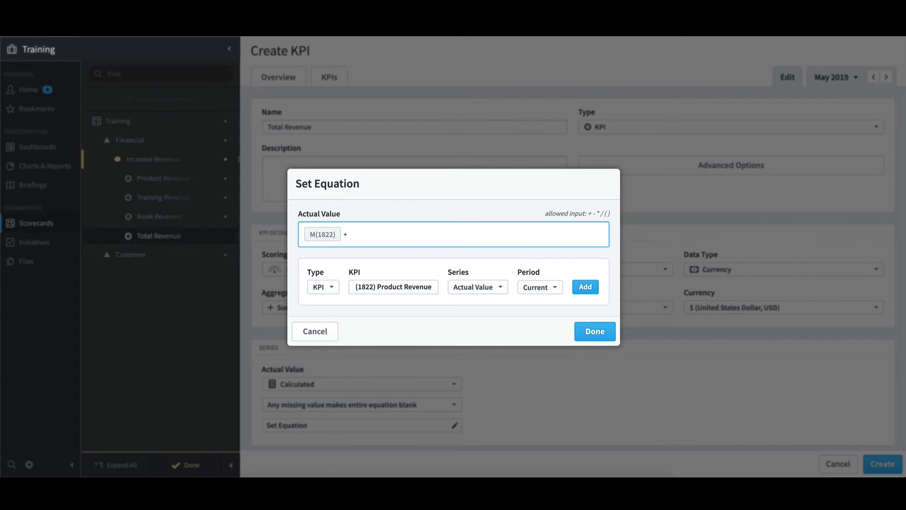
pyautogui.click(403, 290)
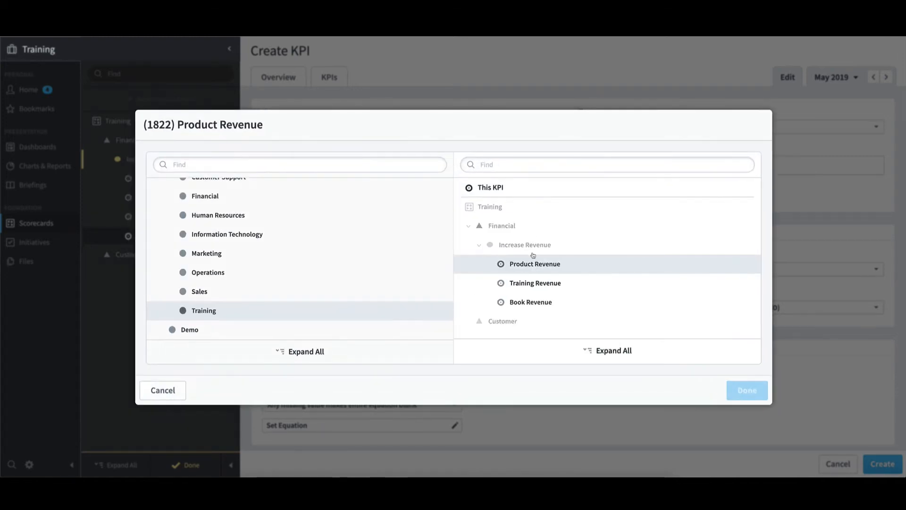
pyautogui.click(535, 284)
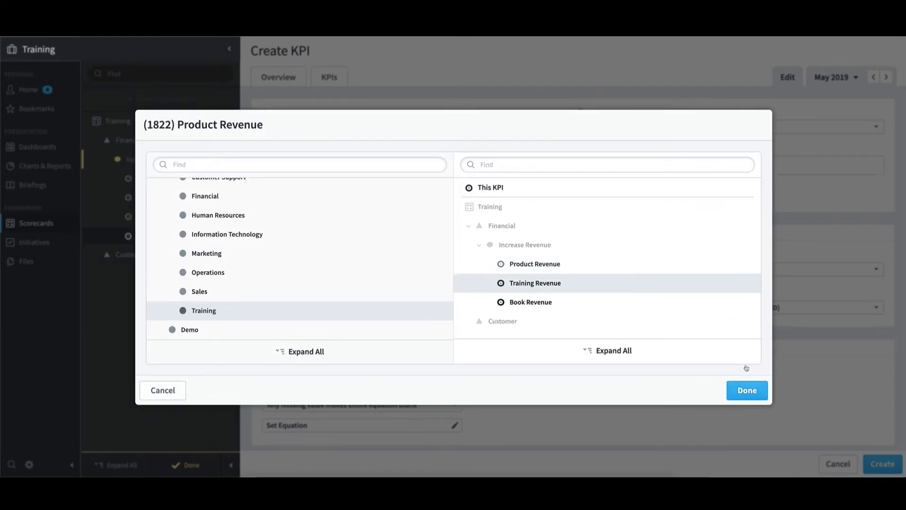
pyautogui.click(746, 391)
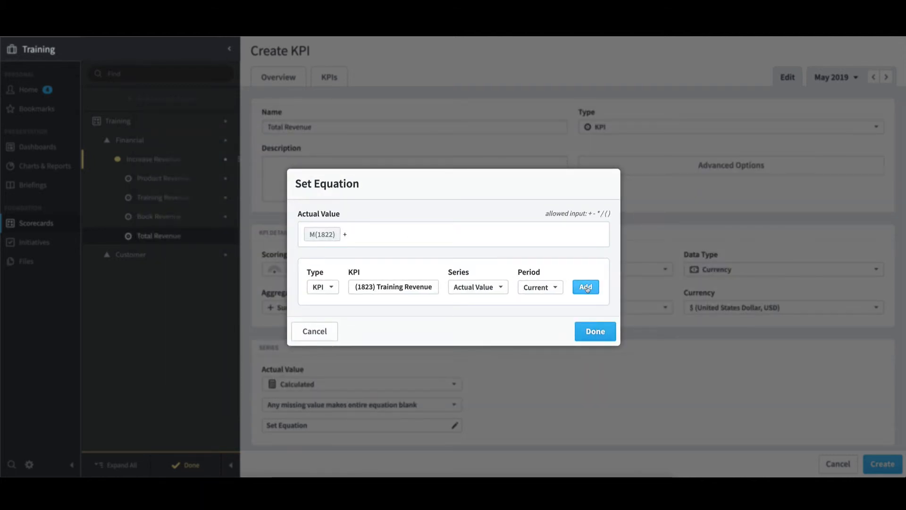
pyautogui.click(585, 286)
# Step: Add the Book Revenue KPI's current actual value to the equation sum, accept the equation, and create the Total Revenue KPI
pyautogui.click(486, 236)
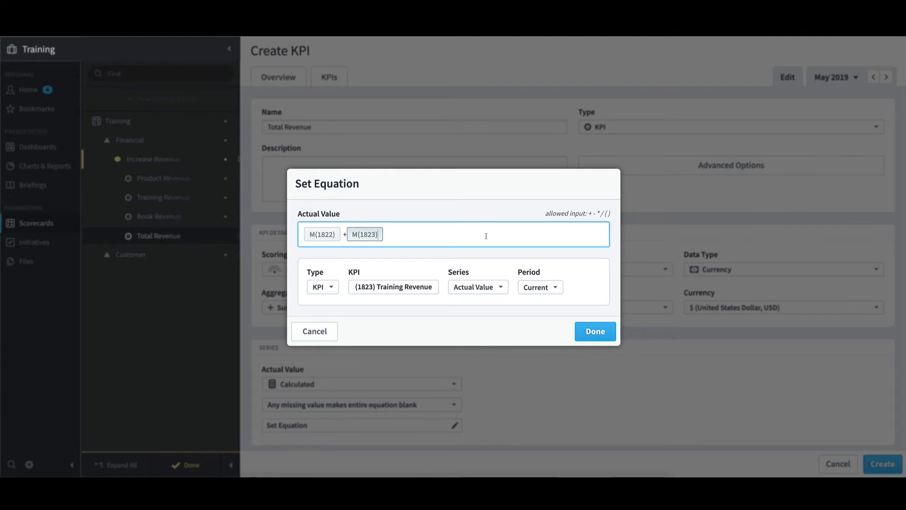
pyautogui.write('+')
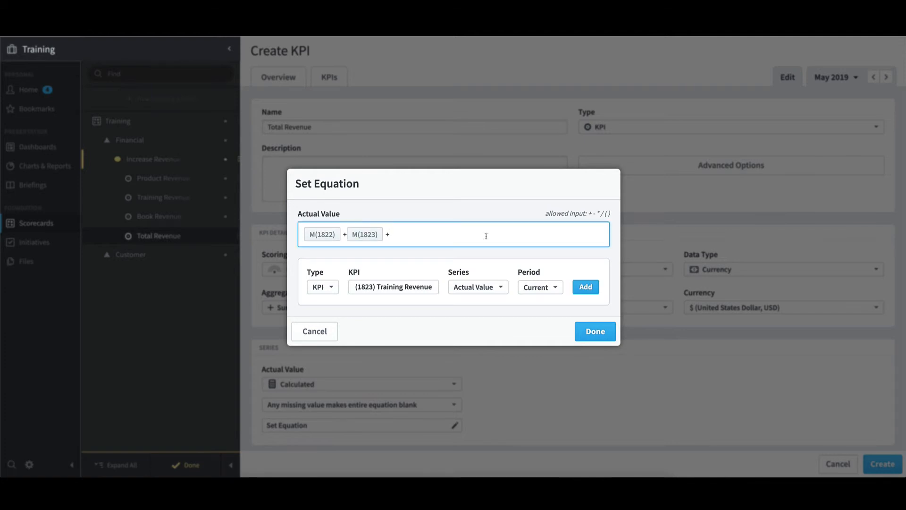
pyautogui.click(418, 287)
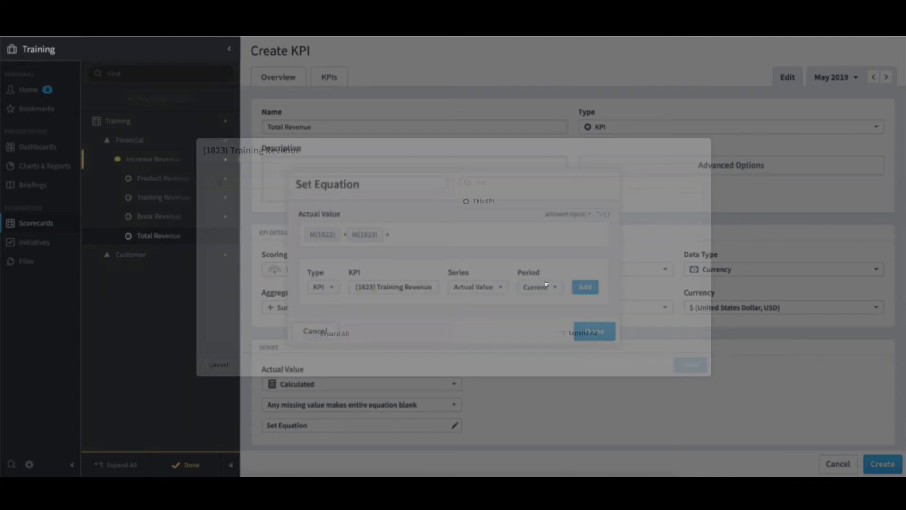
pyautogui.click(530, 304)
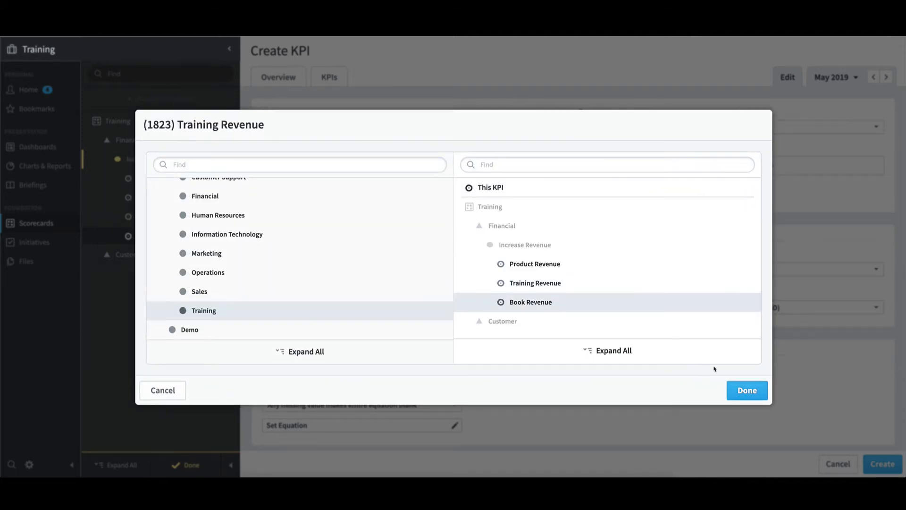
pyautogui.click(746, 389)
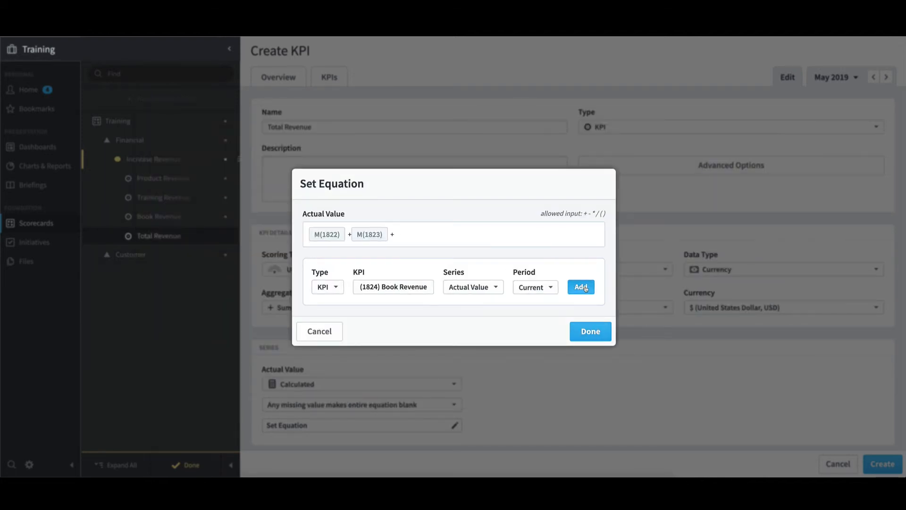
pyautogui.click(581, 286)
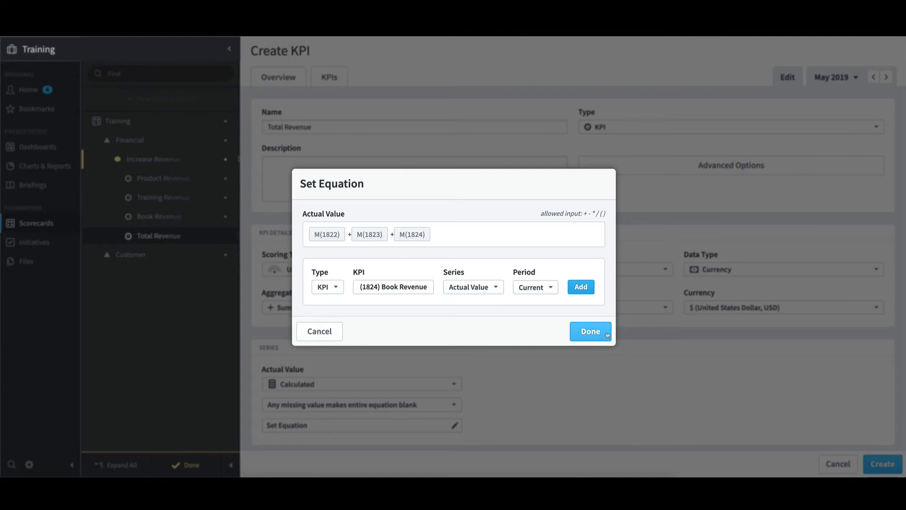
pyautogui.click(589, 332)
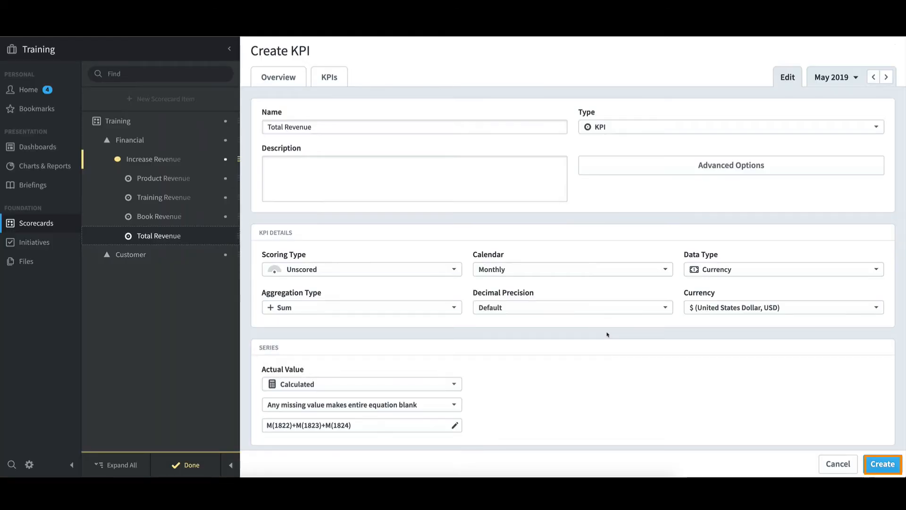
pyautogui.click(889, 465)
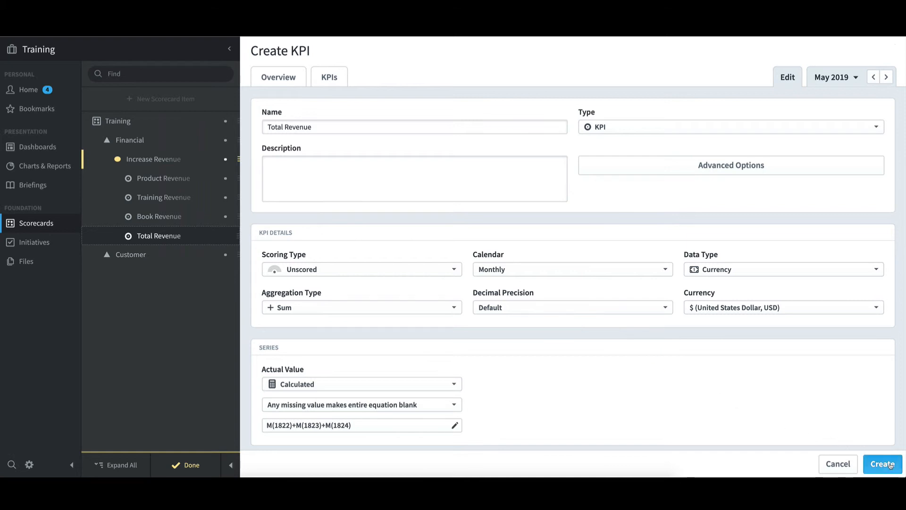
# Step: Check the weight of the Total Revenue KPI relative to its sibling KPIs without changing any weights
pyautogui.click(177, 236)
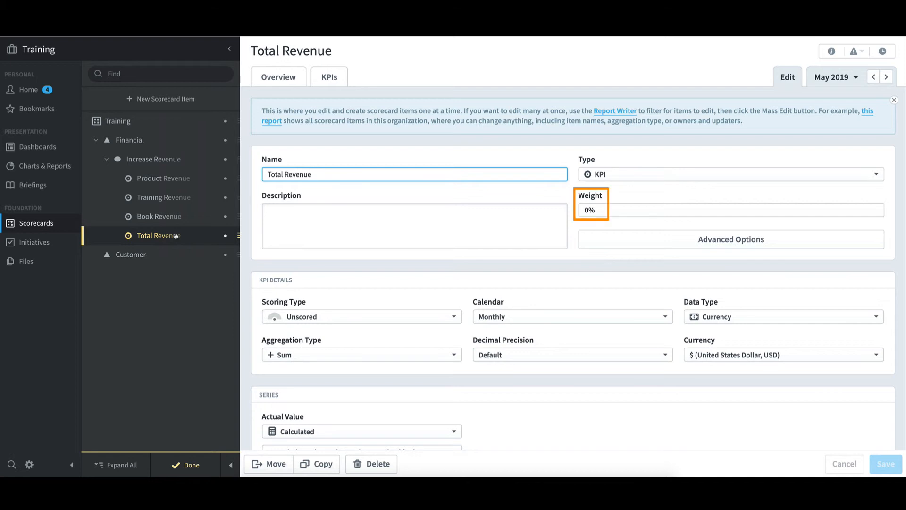
pyautogui.click(609, 212)
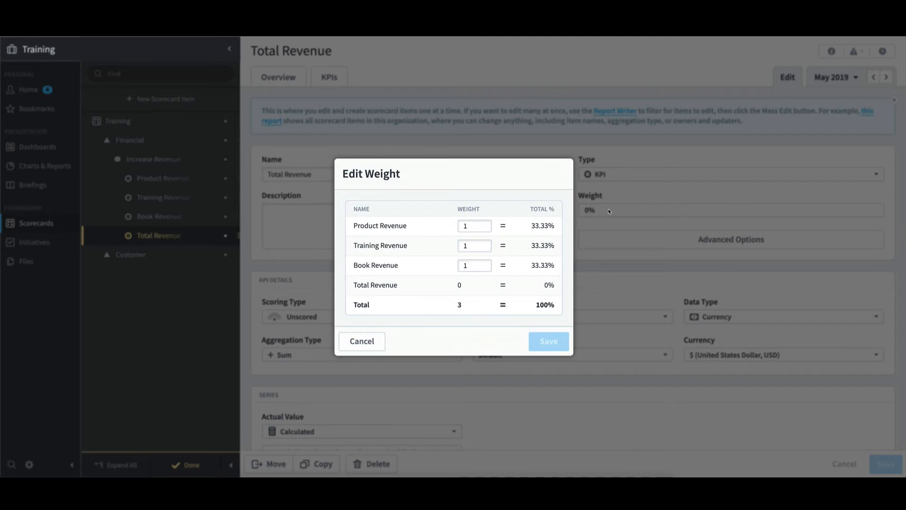
pyautogui.click(376, 342)
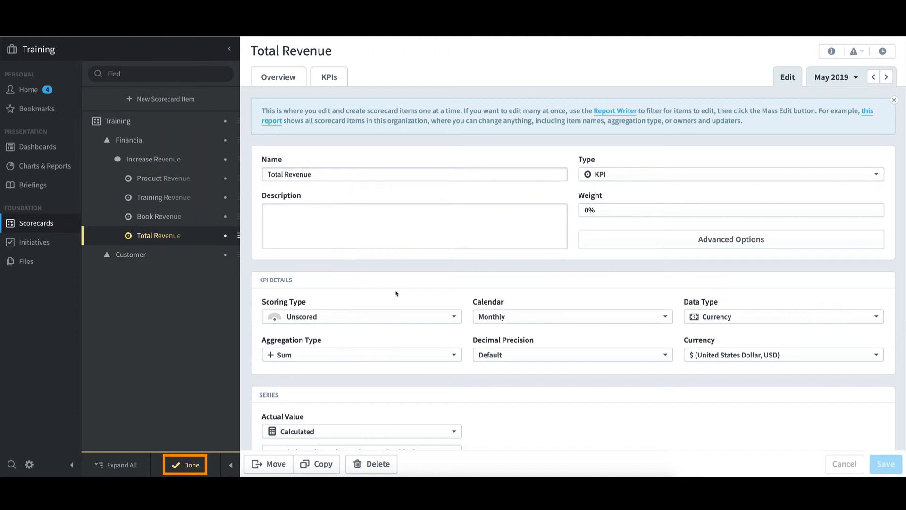
# Step: Finish editing the scorecard and save 480000 as the May 2019 actual value of the Product Revenue KPI
pyautogui.click(191, 466)
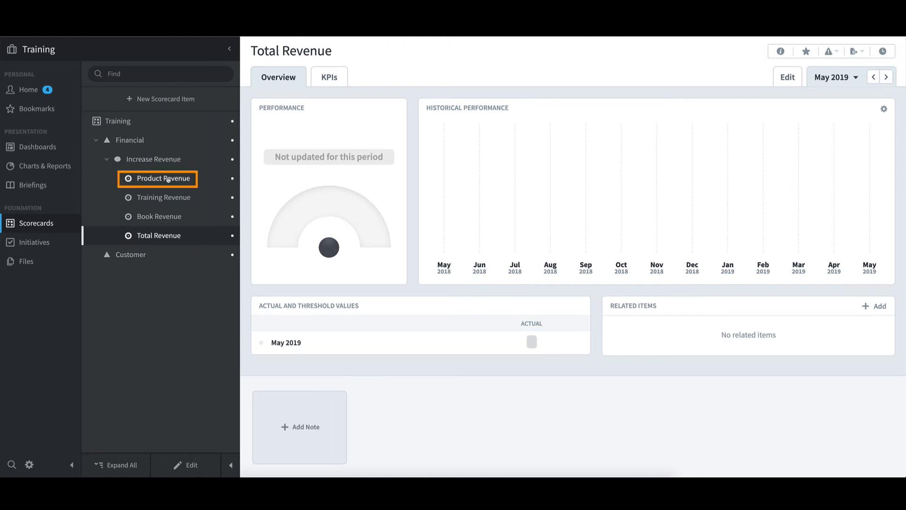
pyautogui.click(167, 179)
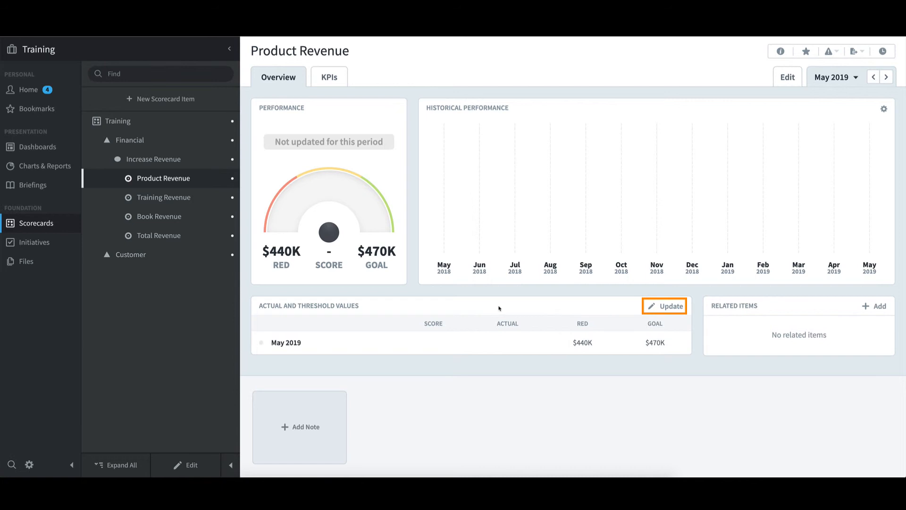
pyautogui.click(668, 307)
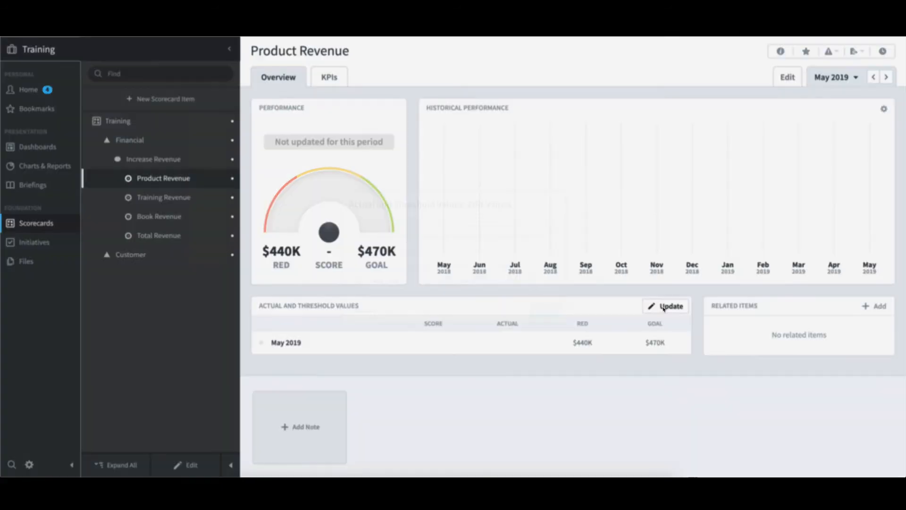
pyautogui.write('4')
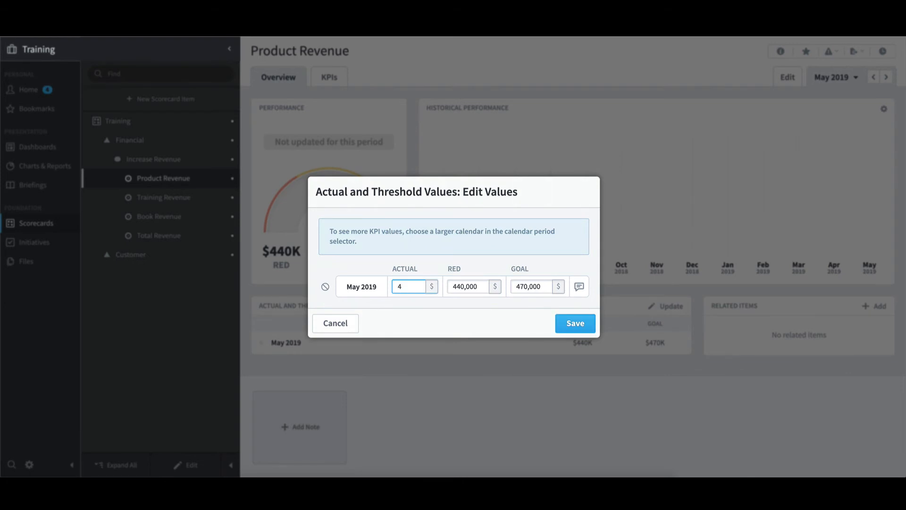
pyautogui.write('80000')
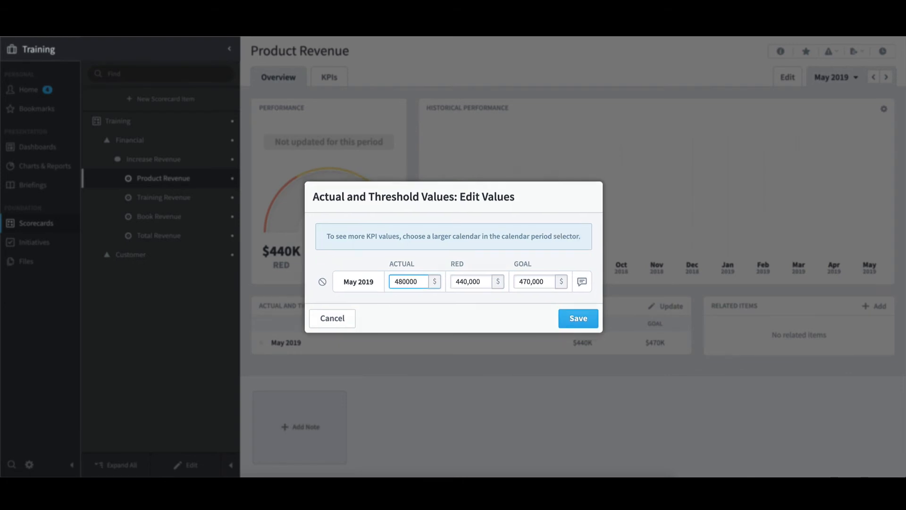
pyautogui.click(594, 325)
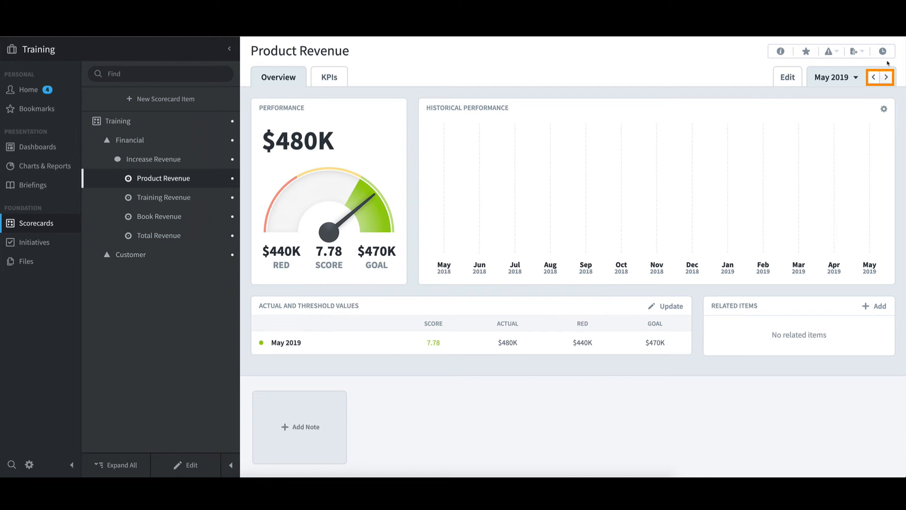
# Step: View the Product Revenue overview for April 2019 and return to May 2019
pyautogui.click(874, 77)
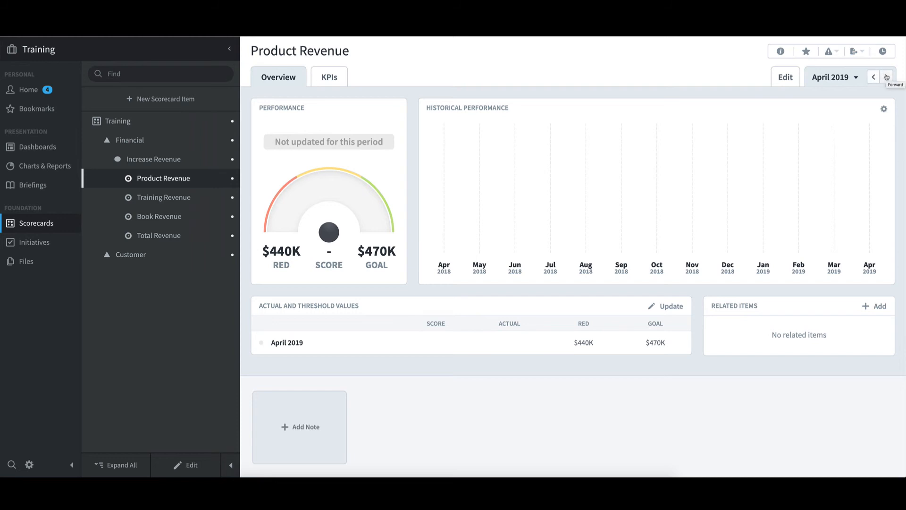
pyautogui.click(886, 77)
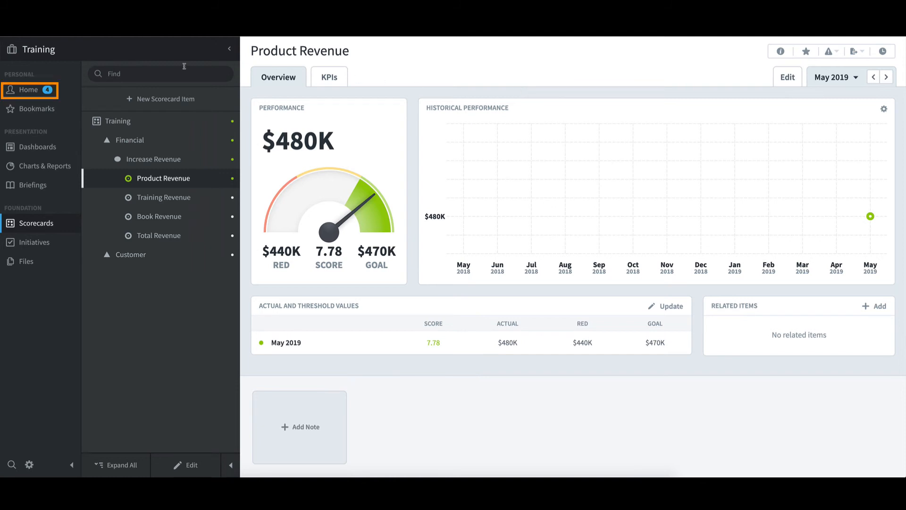
# Step: Open the list of KPIs assigned for updating from the Home area and filter it to the Training organization
pyautogui.click(29, 90)
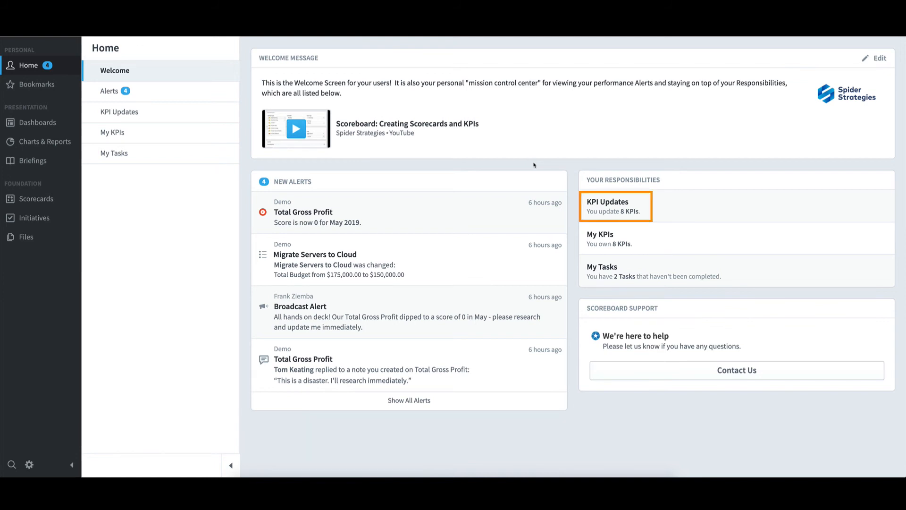
pyautogui.click(632, 204)
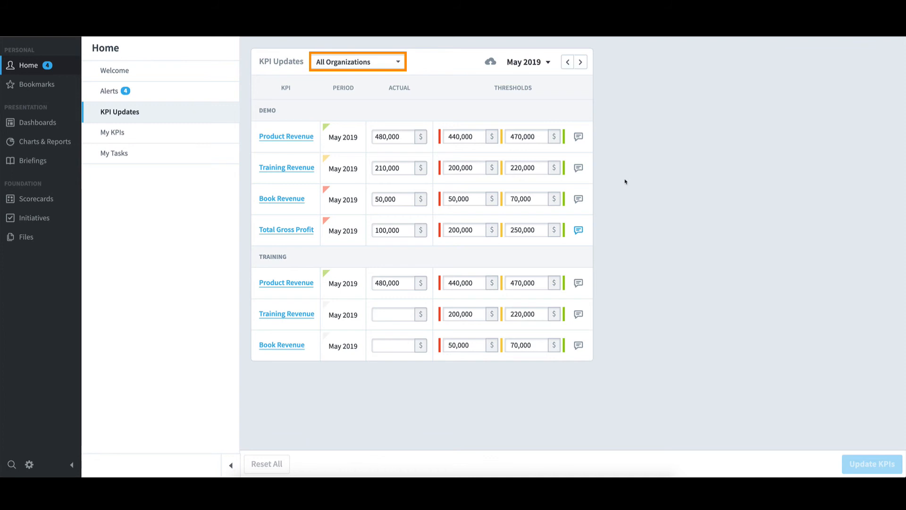
pyautogui.click(402, 64)
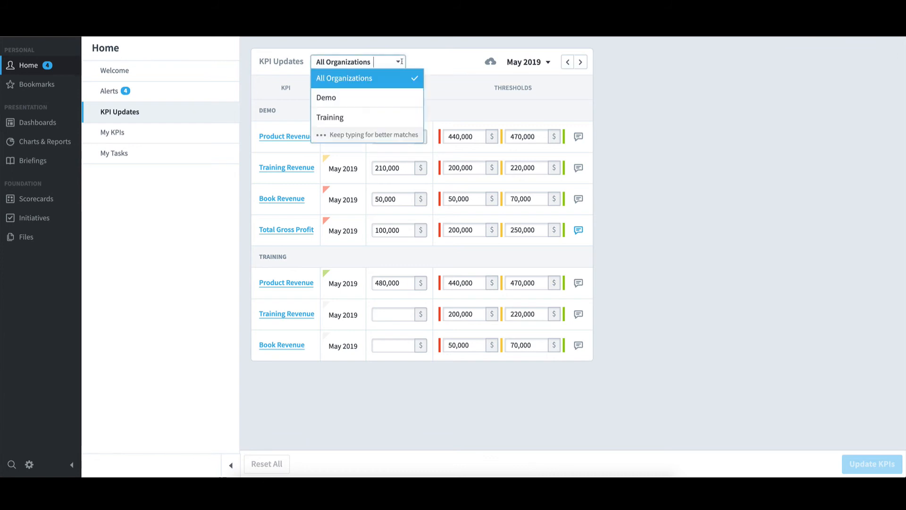
pyautogui.click(394, 113)
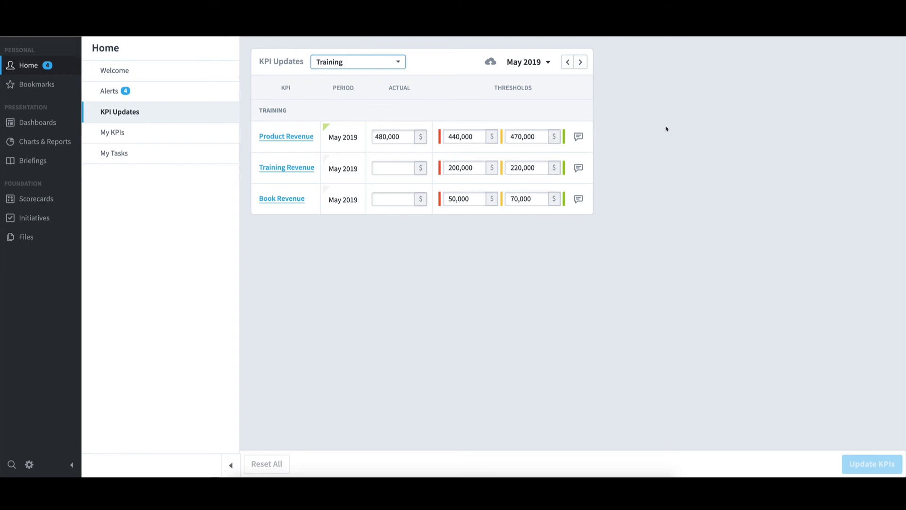
# Step: Show the Training KPI updates by quarter for Quarter 2, 2019
pyautogui.click(549, 64)
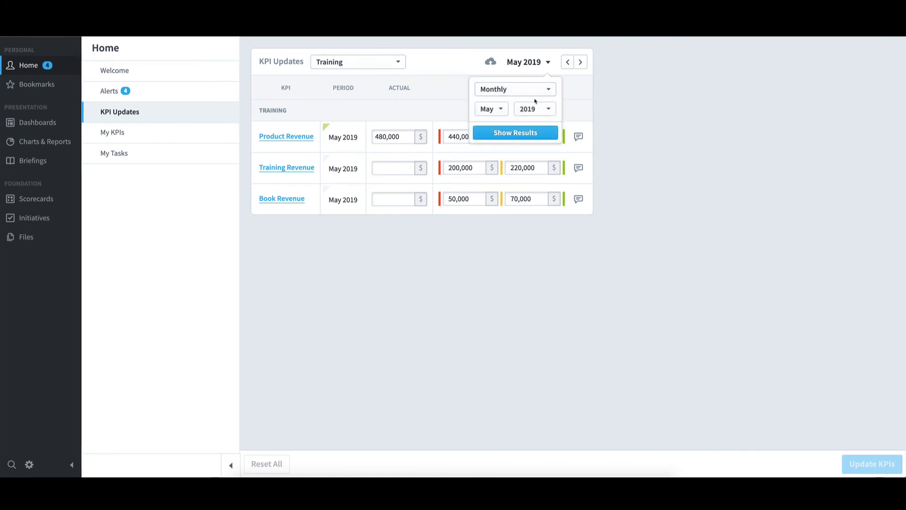
pyautogui.click(534, 91)
pyautogui.click(529, 122)
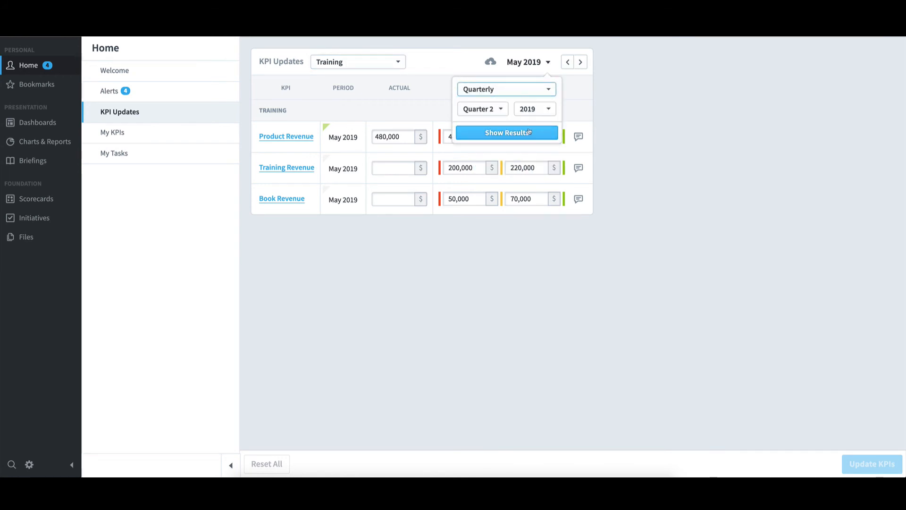
pyautogui.click(529, 133)
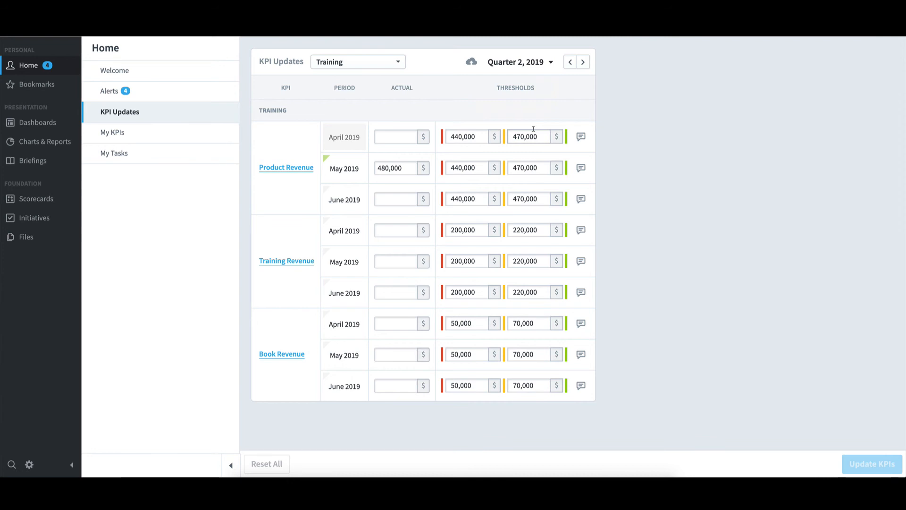
# Step: Switch the KPI updates back to the monthly period May 2019
pyautogui.click(541, 66)
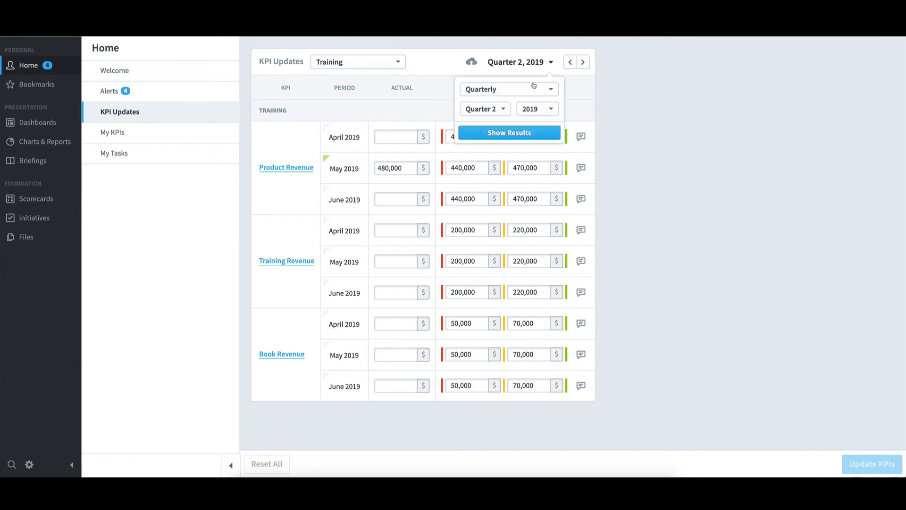
pyautogui.click(534, 85)
pyautogui.click(491, 105)
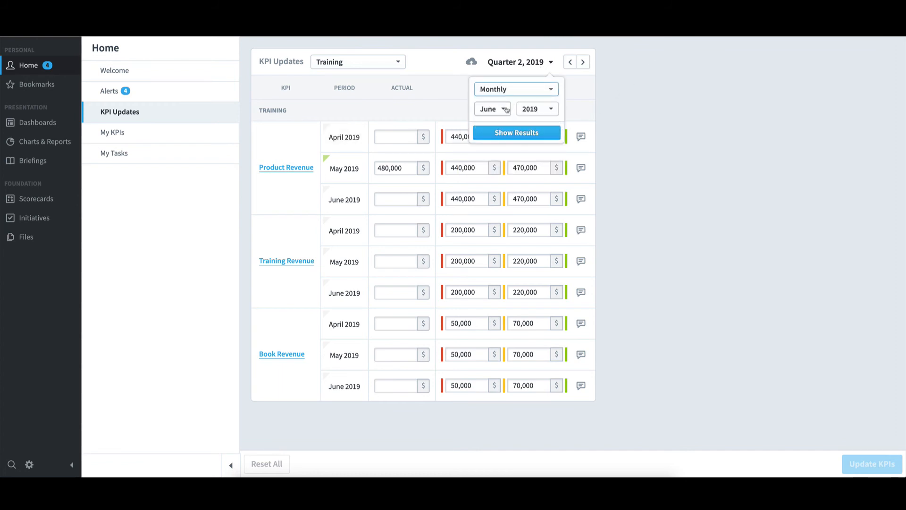
pyautogui.click(506, 110)
pyautogui.scroll(2, 493, 142)
pyautogui.click(495, 123)
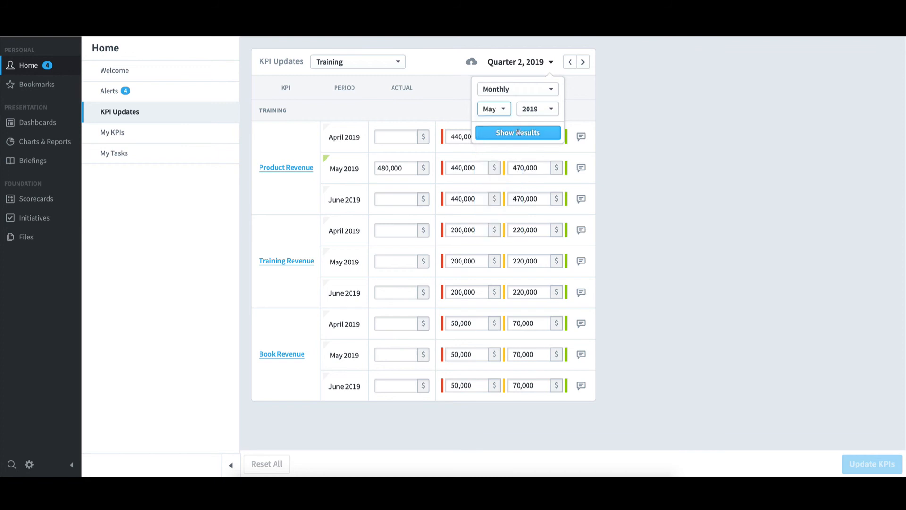
pyautogui.click(542, 134)
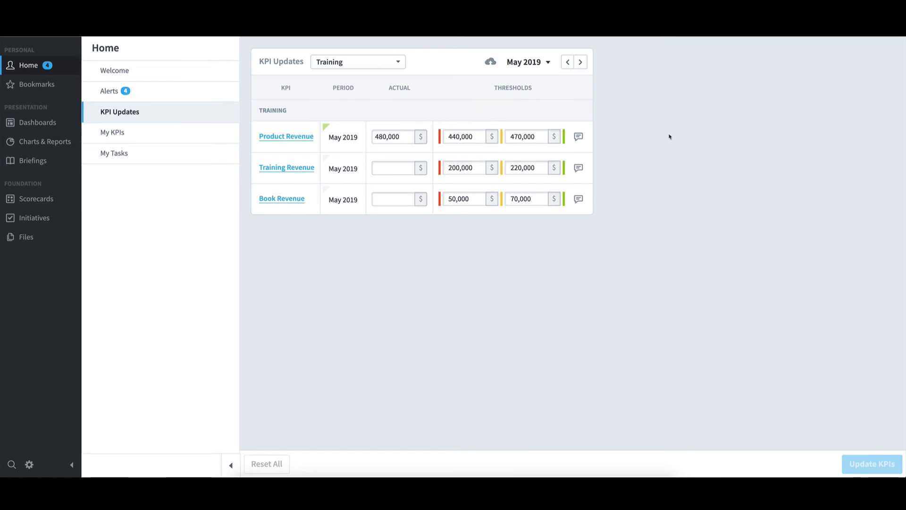
# Step: Enter May 2019 actual values of 210000 for Training Revenue and 50000 for Book Revenue, and save the KPI updates
pyautogui.click(399, 169)
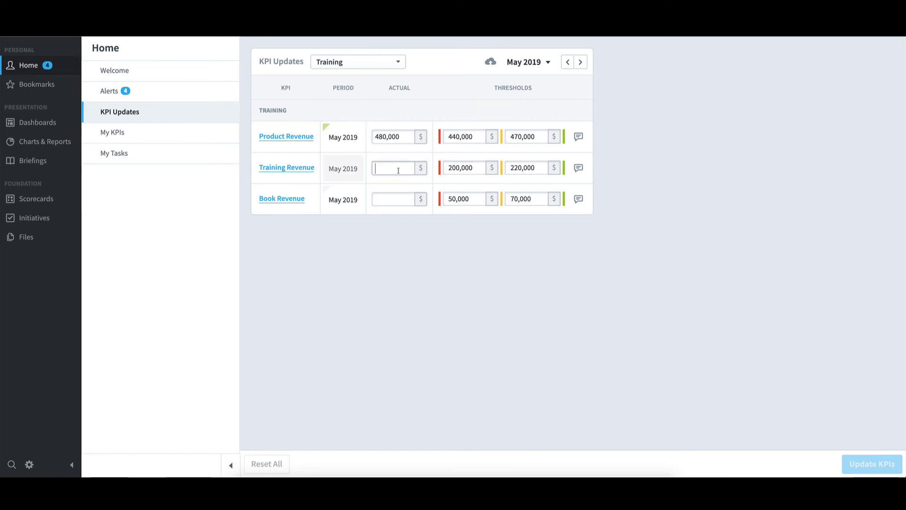
pyautogui.write('210000')
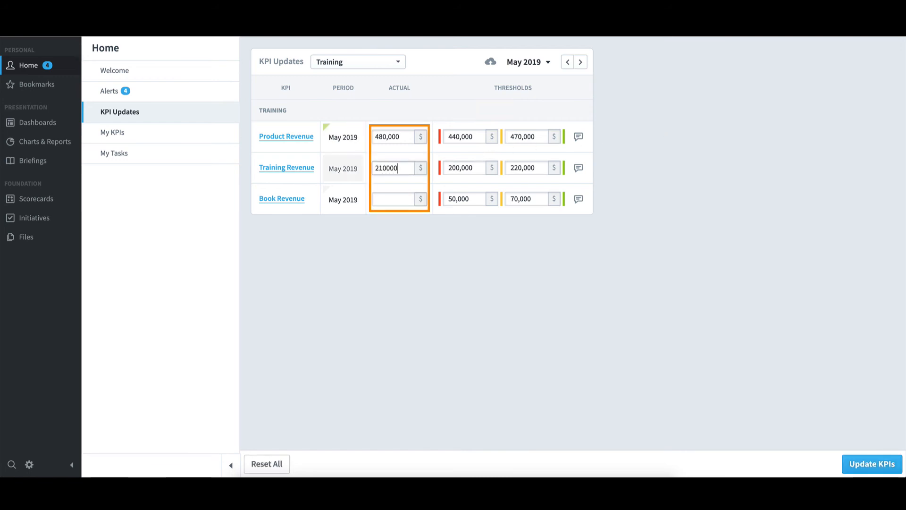
pyautogui.click(385, 197)
pyautogui.write('50000')
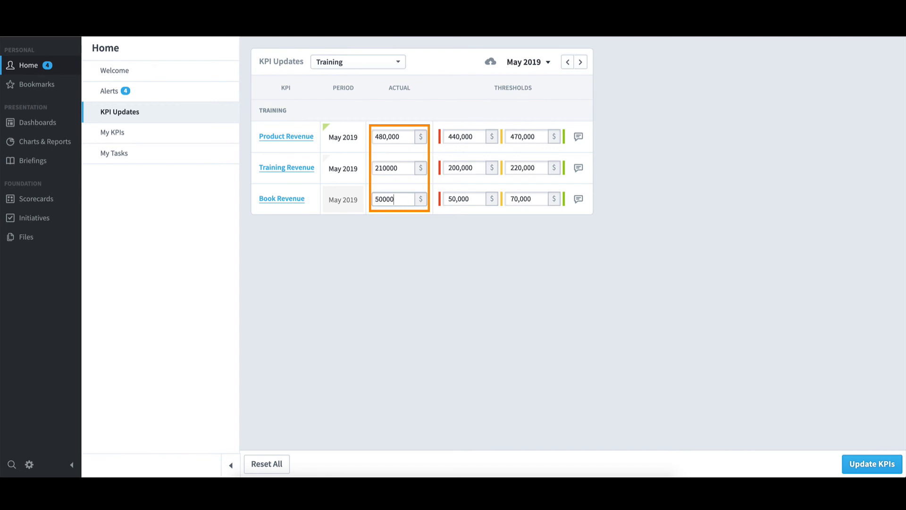
pyautogui.click(455, 234)
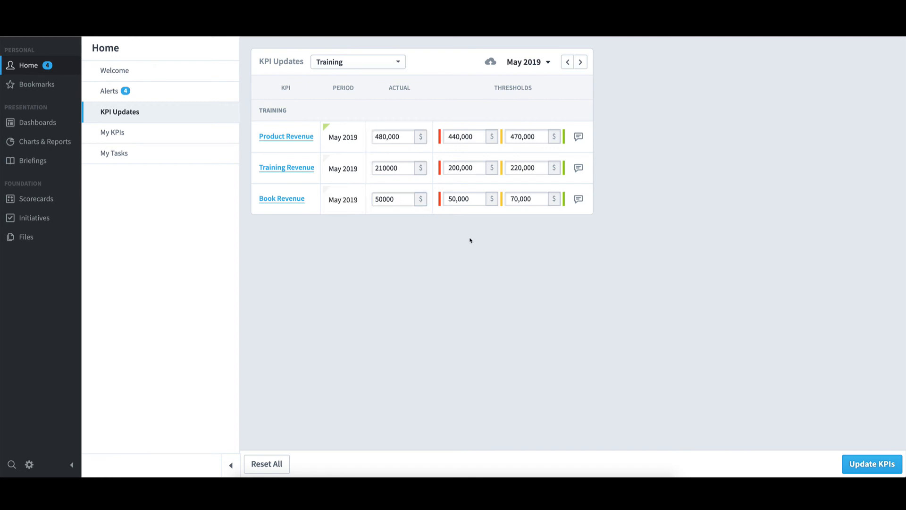
pyautogui.click(892, 466)
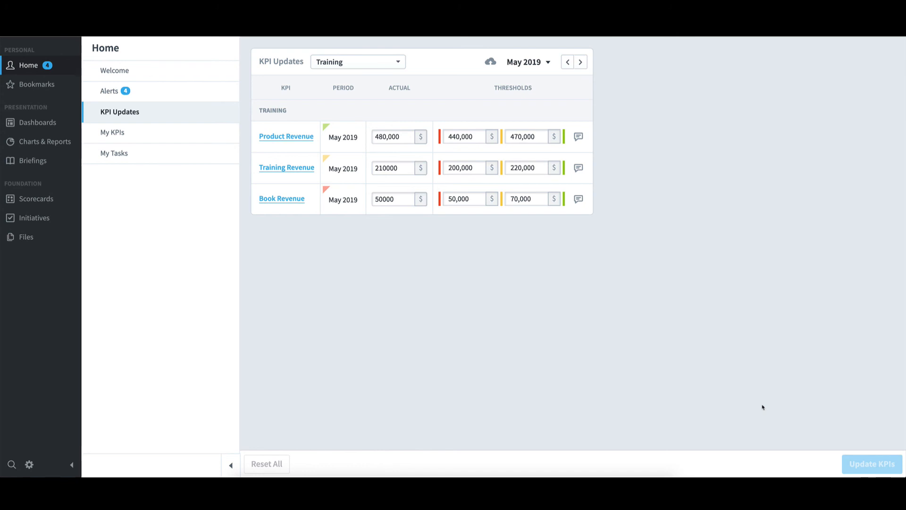
# Step: Return to the Training scorecard, expand Financial and Increase Revenue, and view the Total Revenue KPI's overview
pyautogui.click(51, 200)
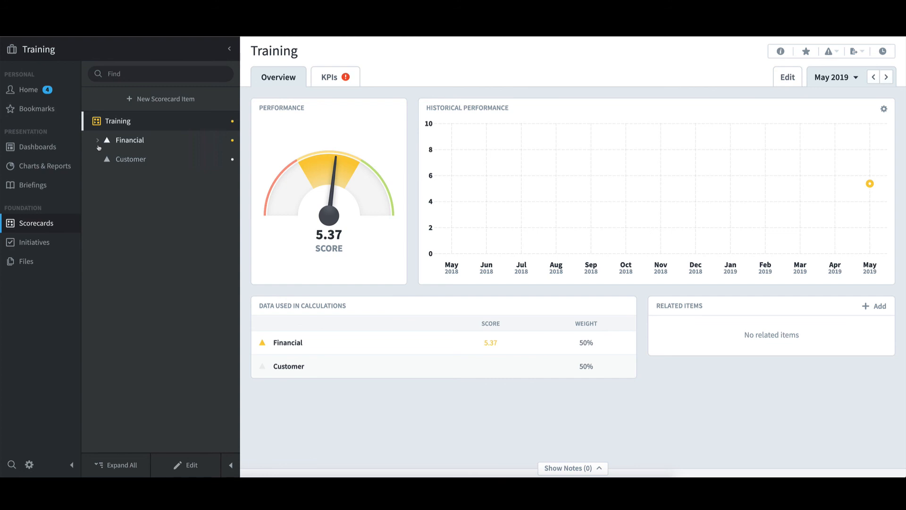
pyautogui.click(97, 141)
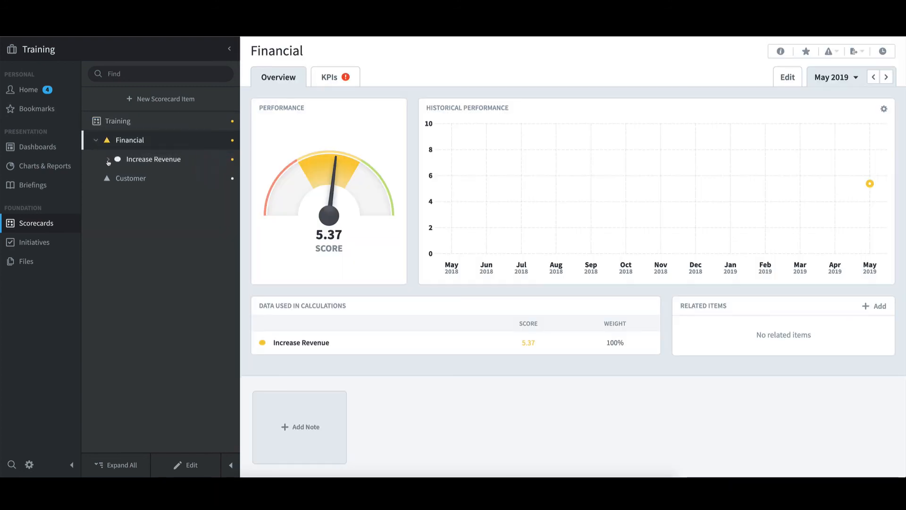
pyautogui.click(108, 160)
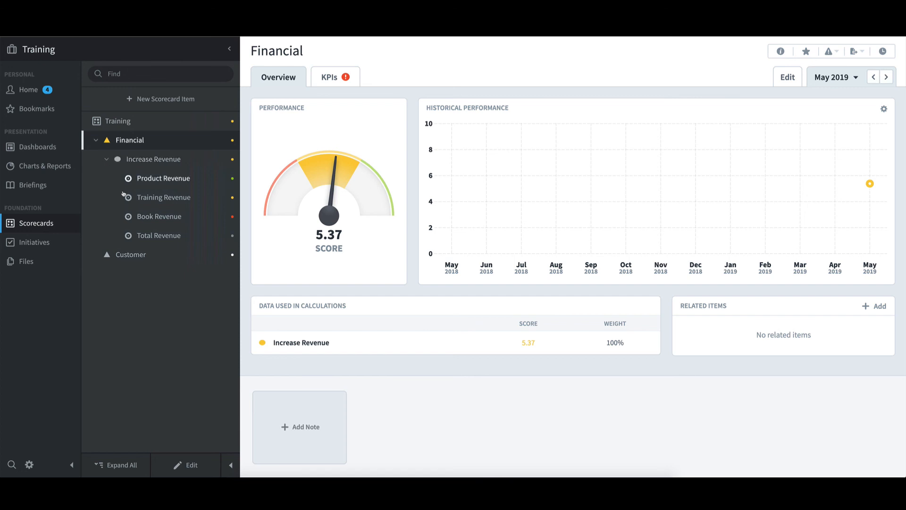
pyautogui.click(155, 239)
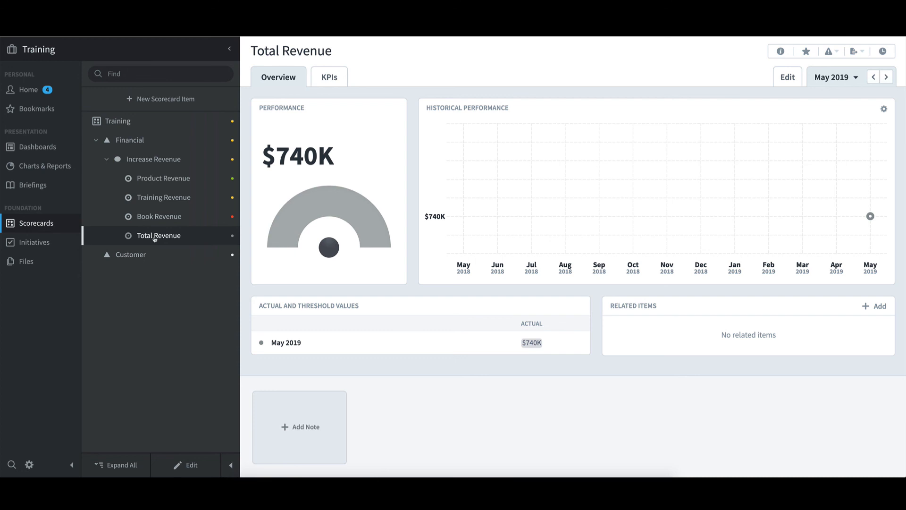
# Step: Examine how scores roll up through the Increase Revenue, Financial and Training overviews
pyautogui.click(162, 163)
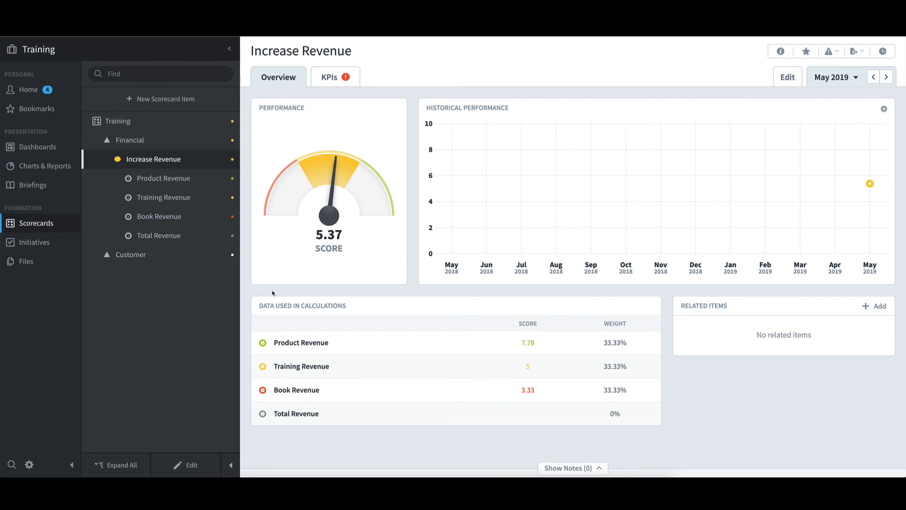
pyautogui.click(135, 143)
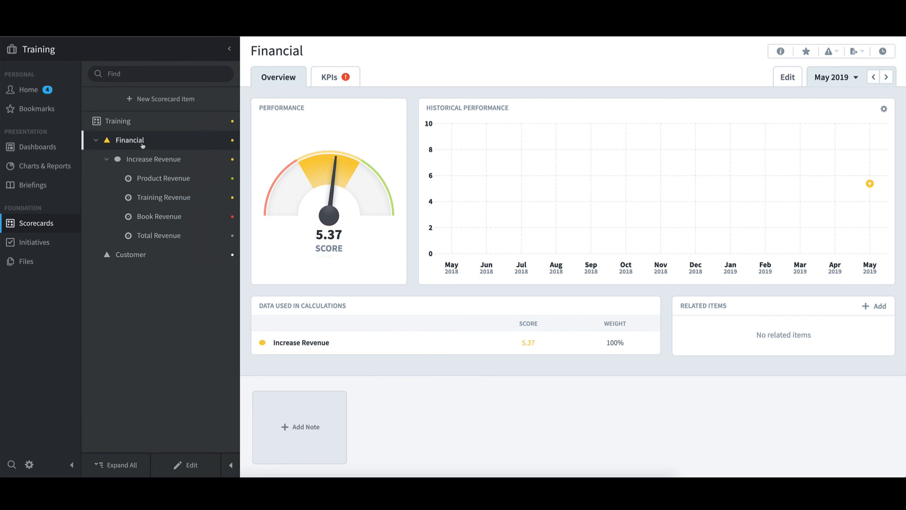
pyautogui.click(124, 123)
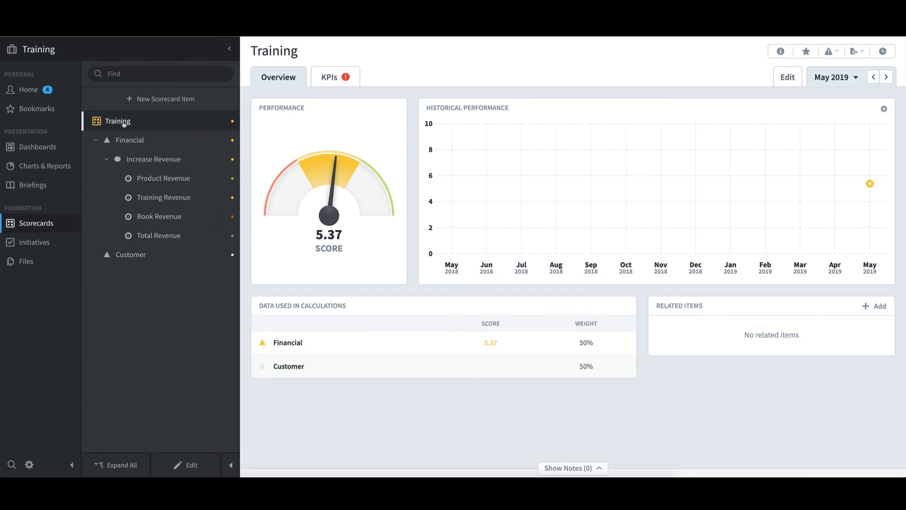